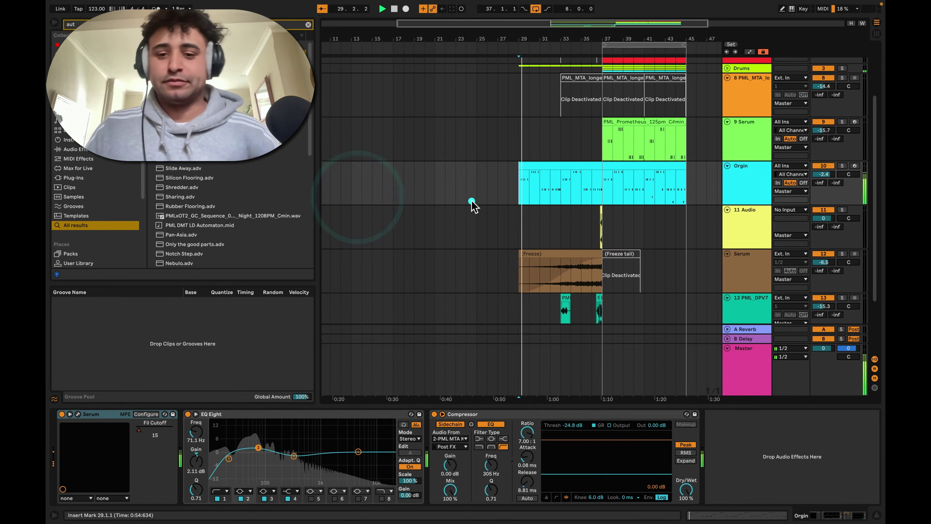
- Insert a new MIDI track directly below the Orgin track
{"action": "left_click", "coordinate": [577, 58]}
{"action": "left_click_drag", "start_coordinate": [576, 39], "coordinate": [521, 36]}
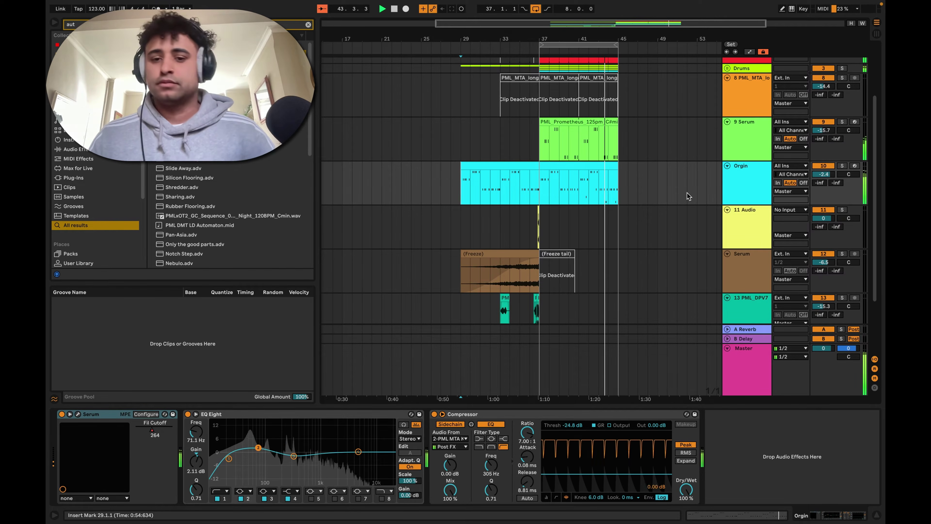
{"action": "left_click", "coordinate": [616, 45]}
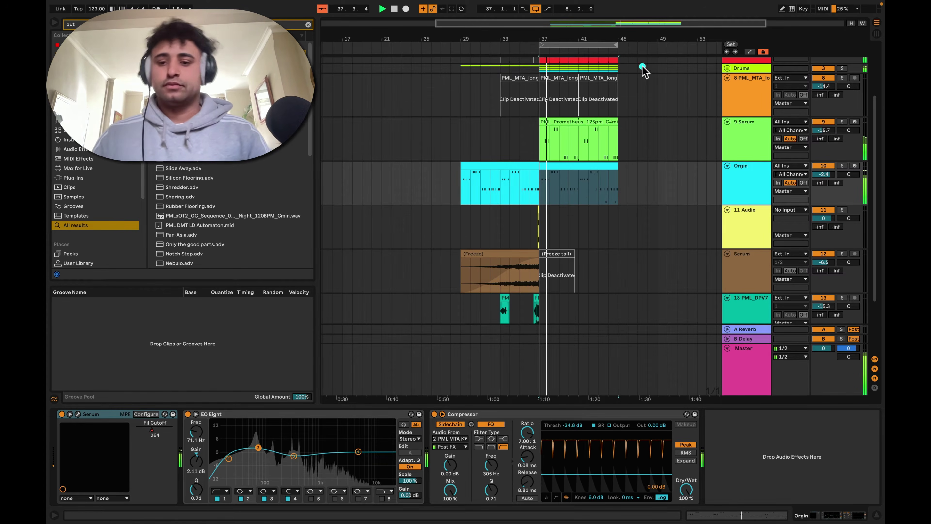
{"action": "left_click", "coordinate": [745, 199]}
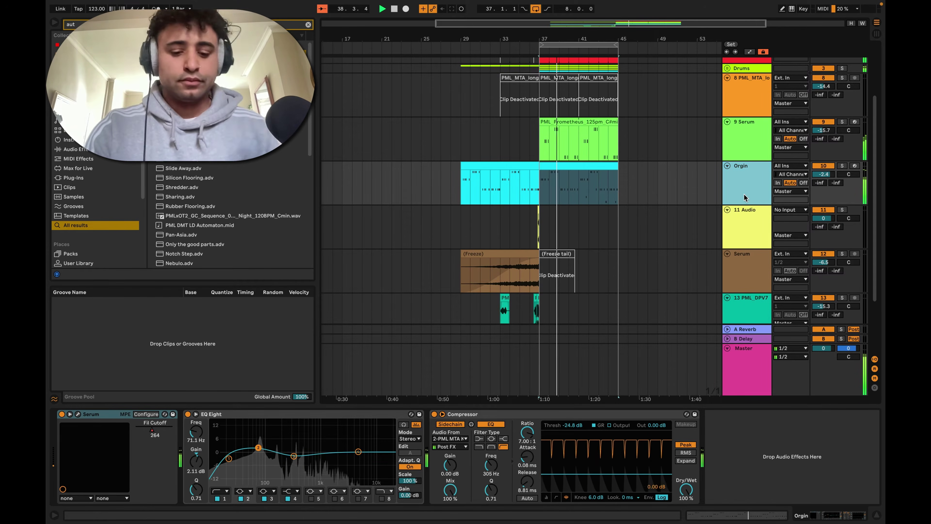
{"action": "key", "text": "ctrl+shift+t"}
{"action": "left_click", "coordinate": [741, 224]}
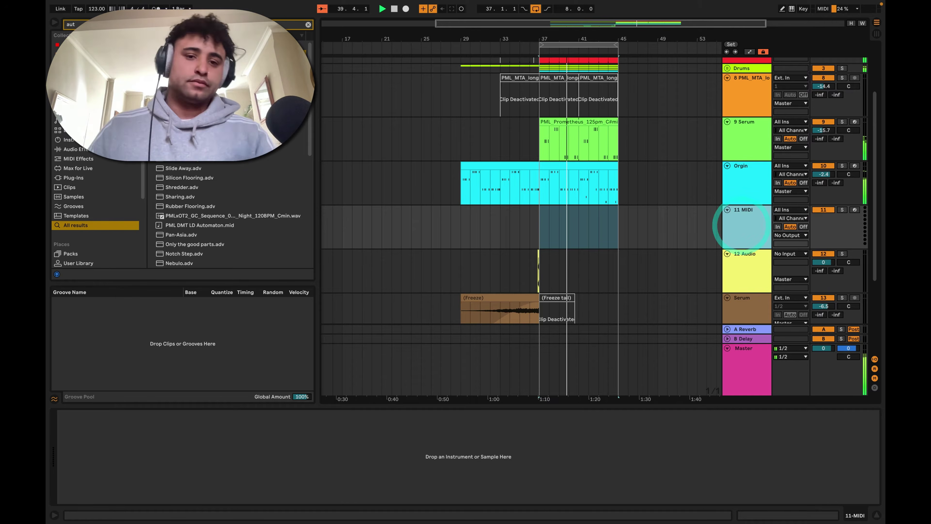
- Search the browser for "serum", load the Serum instrument onto the new MIDI track, and close its plug-in window
{"action": "left_click", "coordinate": [307, 25]}
{"action": "type", "text": "serum"}
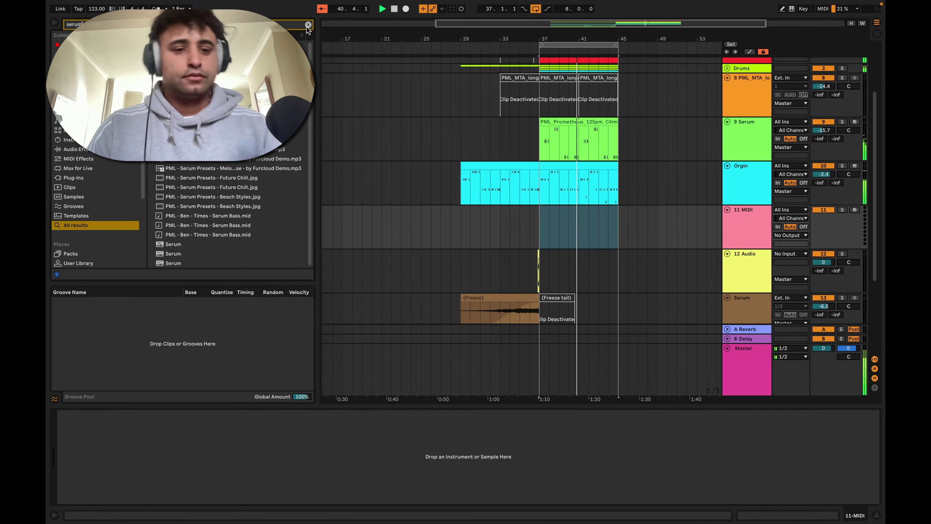
{"action": "double_click", "coordinate": [172, 244]}
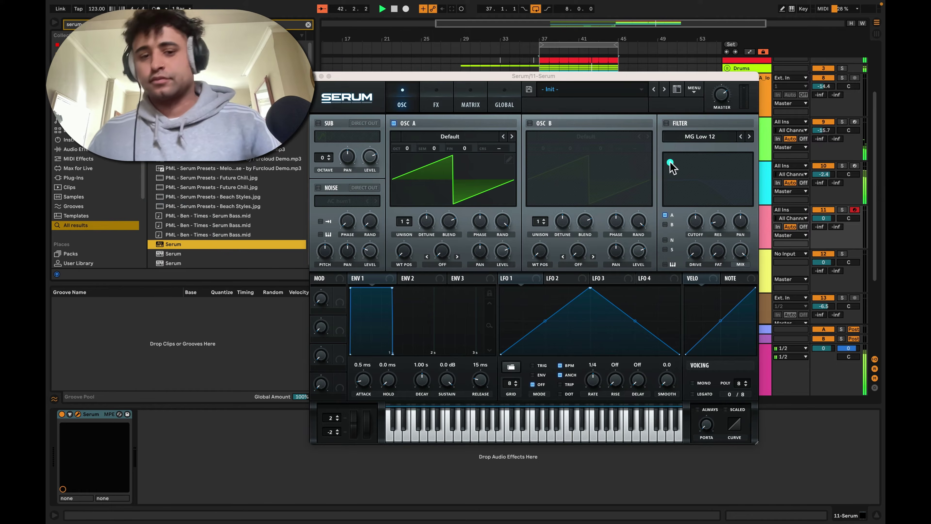
{"action": "left_click", "coordinate": [321, 76]}
{"action": "left_click", "coordinate": [737, 224]}
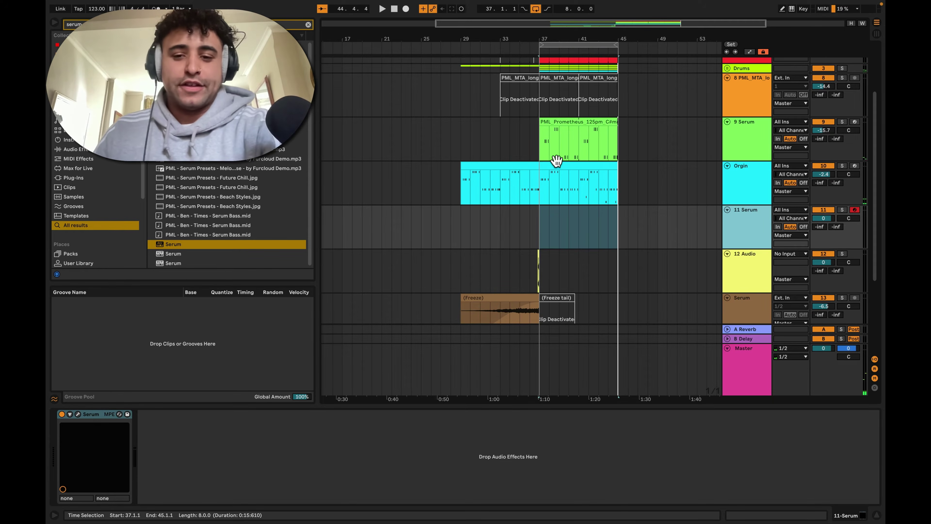
- Open the Orgin track's Serum instrument, review its PML PL Fallen preset settings, and close the plug-in window
{"action": "left_click", "coordinate": [561, 168]}
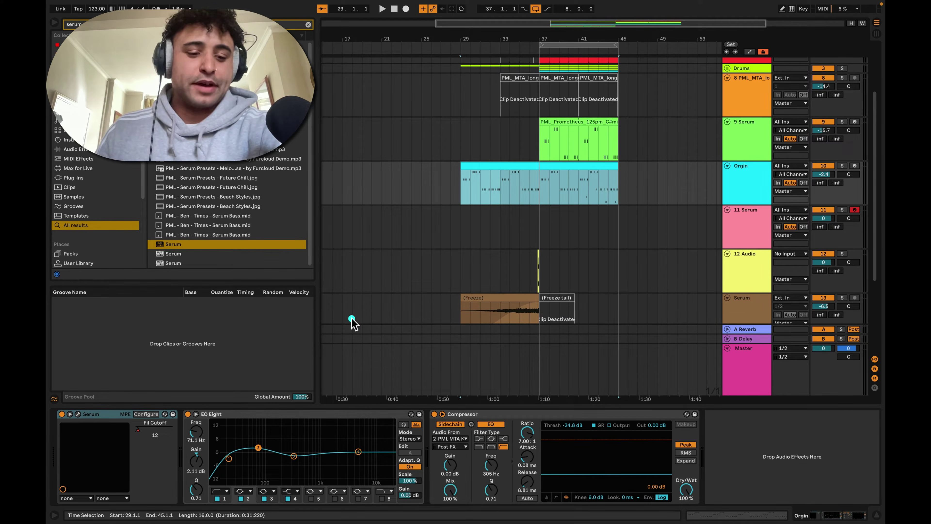
{"action": "left_click", "coordinate": [79, 415]}
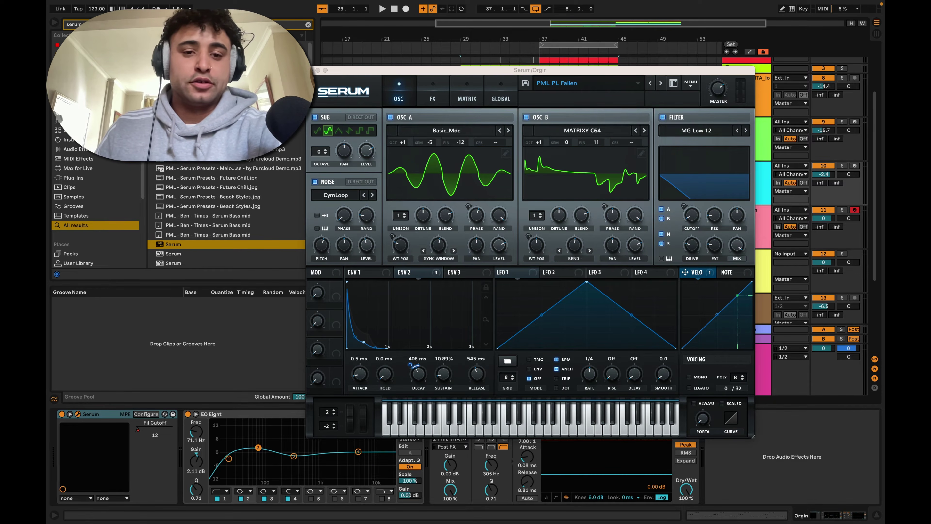
{"action": "left_click", "coordinate": [317, 70]}
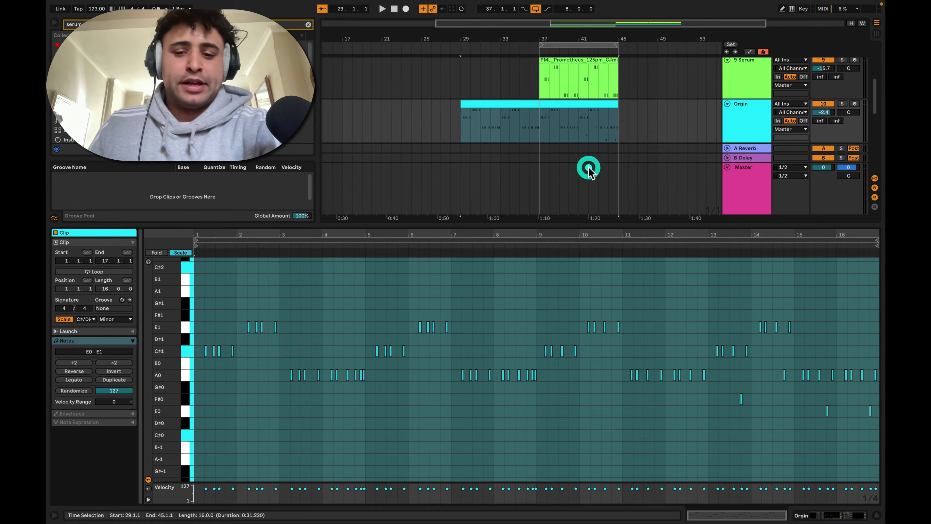
- Examine the rhythm and pitches of the MIDI notes in the Orgin clip, then hide the clip's note editor
{"action": "double_click", "coordinate": [588, 166]}
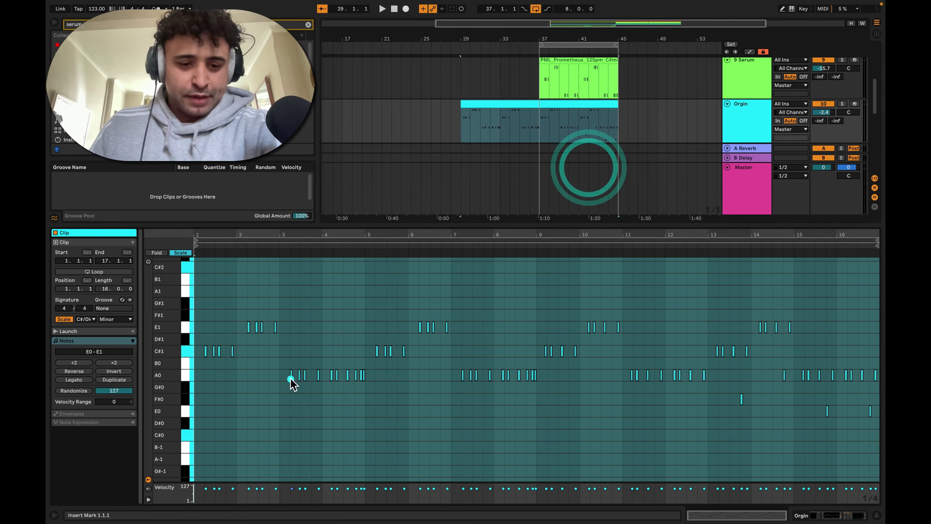
{"action": "left_click", "coordinate": [207, 271]}
{"action": "left_click_drag", "start_coordinate": [212, 236], "coordinate": [207, 354]}
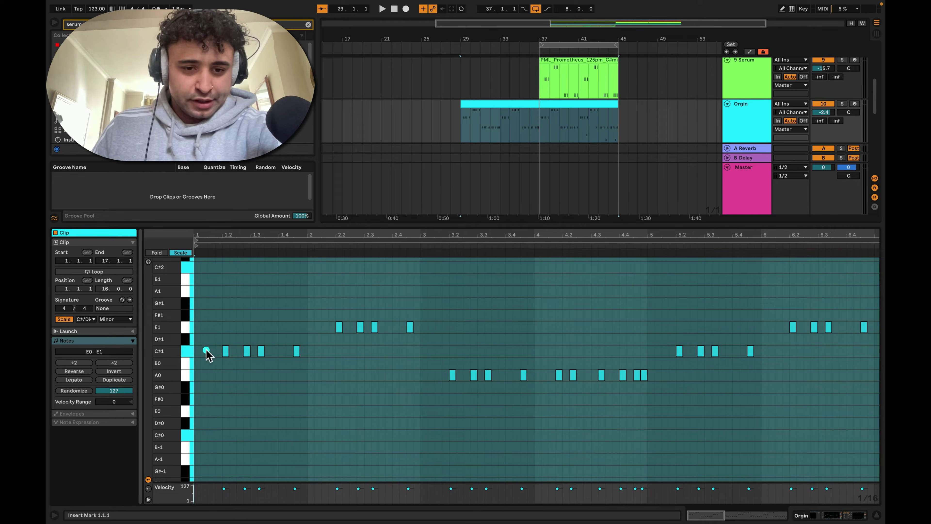
{"action": "left_click_drag", "start_coordinate": [543, 235], "coordinate": [465, 206]}
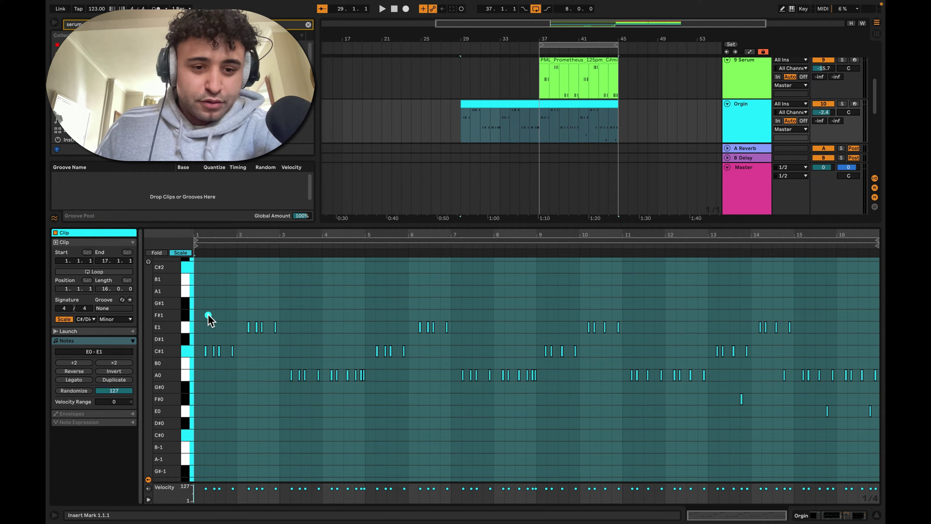
{"action": "left_click", "coordinate": [210, 293]}
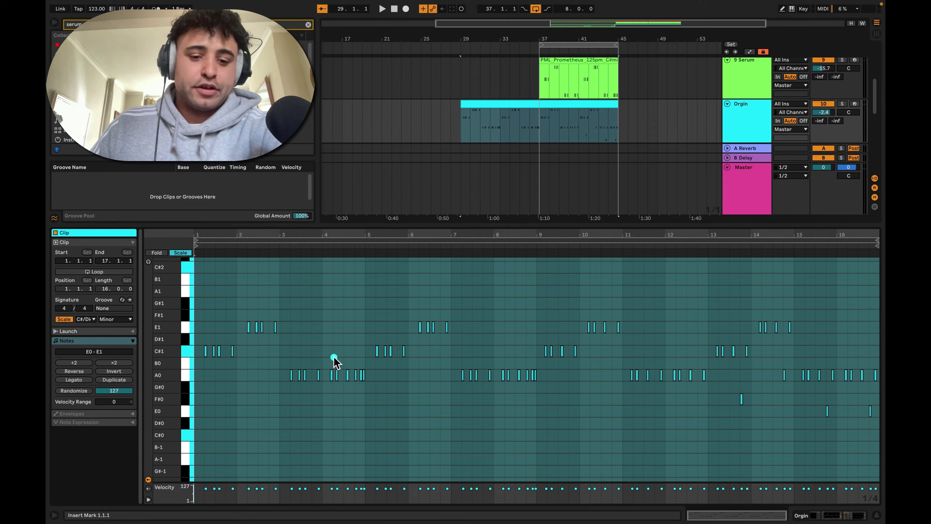
{"action": "left_click", "coordinate": [878, 515]}
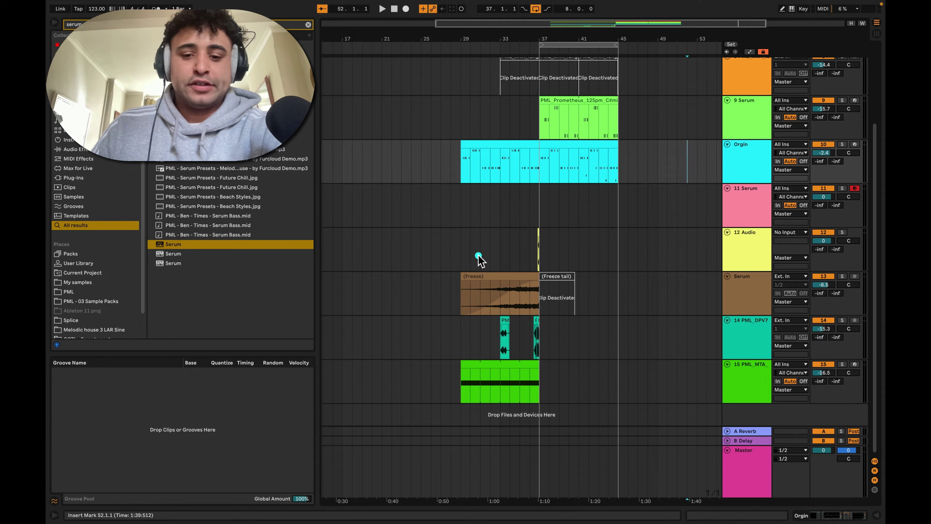
- Play the frozen Serum track soloed from bar 33 and inspect its Decapitator and EQ Eight effects
{"action": "scroll", "coordinate": [565, 121], "scroll_direction": "up", "scroll_amount": 5}
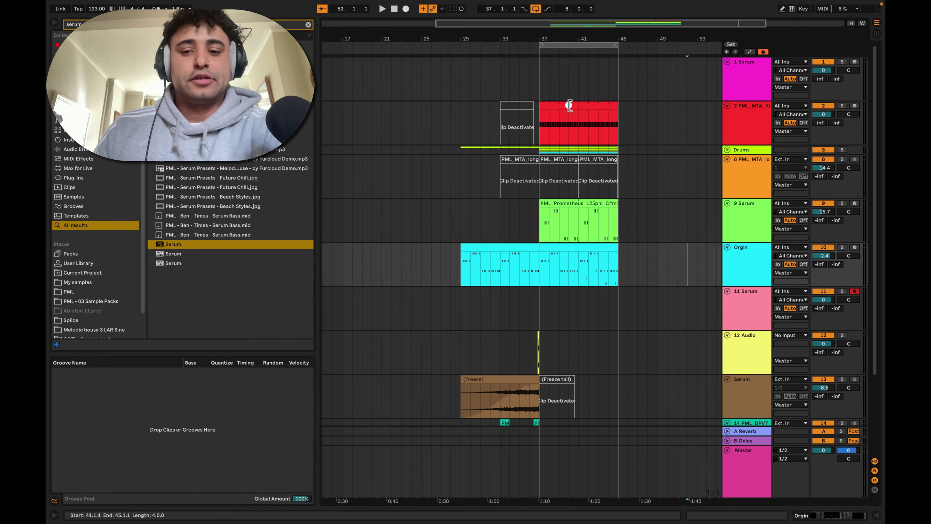
{"action": "scroll", "coordinate": [609, 172], "scroll_direction": "down", "scroll_amount": 5}
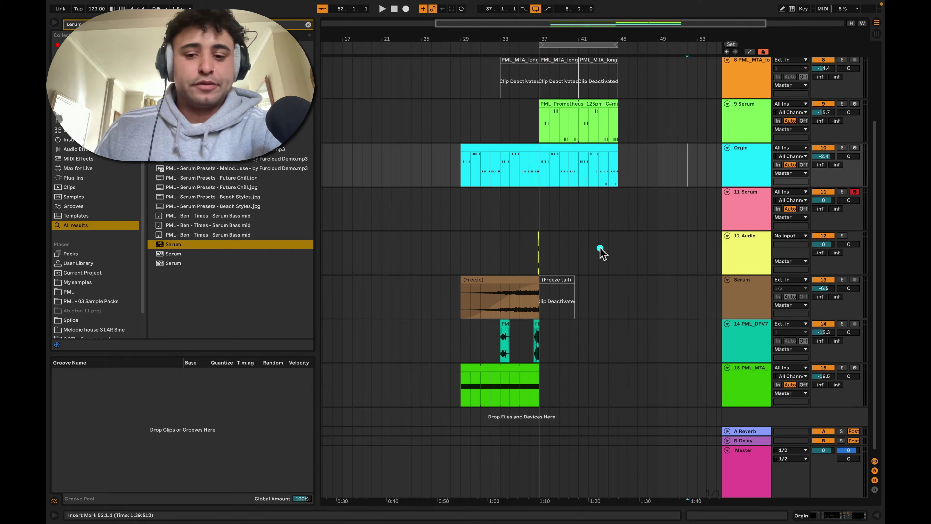
{"action": "left_click", "coordinate": [741, 297]}
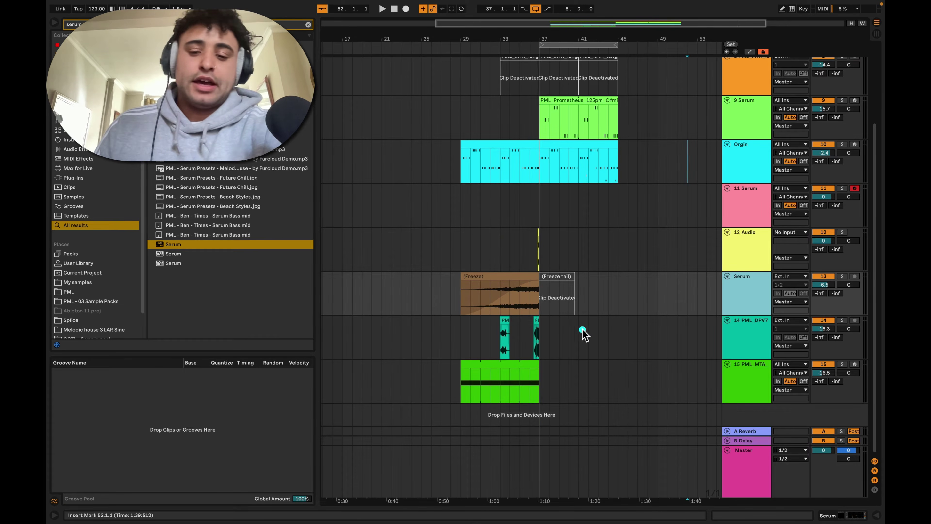
{"action": "left_click", "coordinate": [498, 289]}
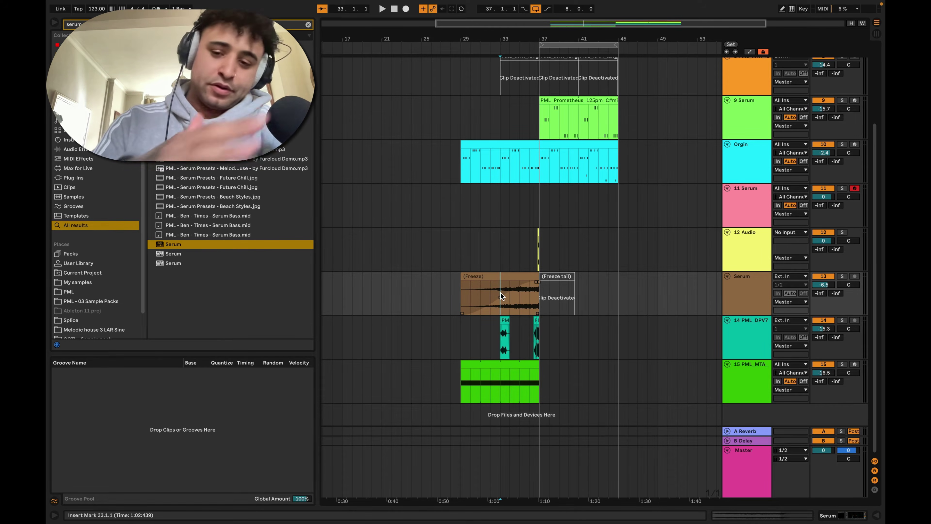
{"action": "key", "text": "space"}
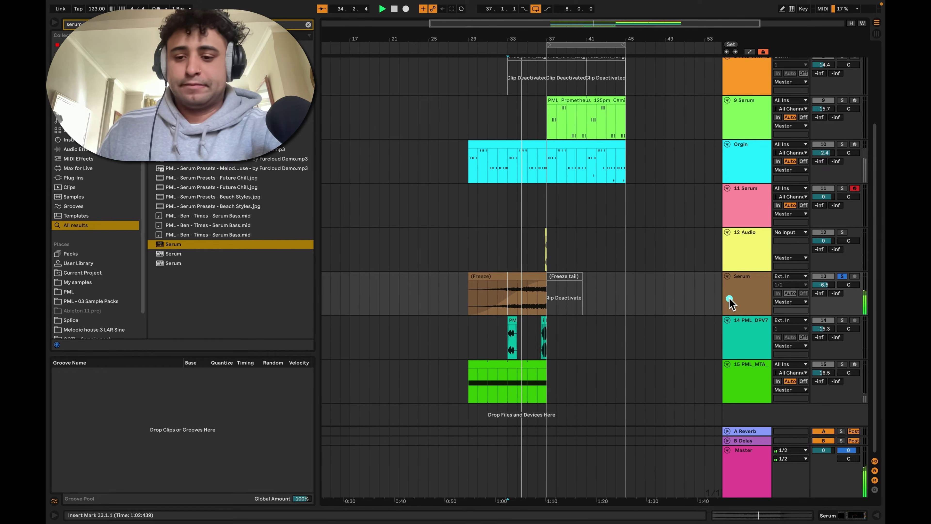
{"action": "left_click", "coordinate": [750, 294]}
{"action": "left_click", "coordinate": [843, 515]}
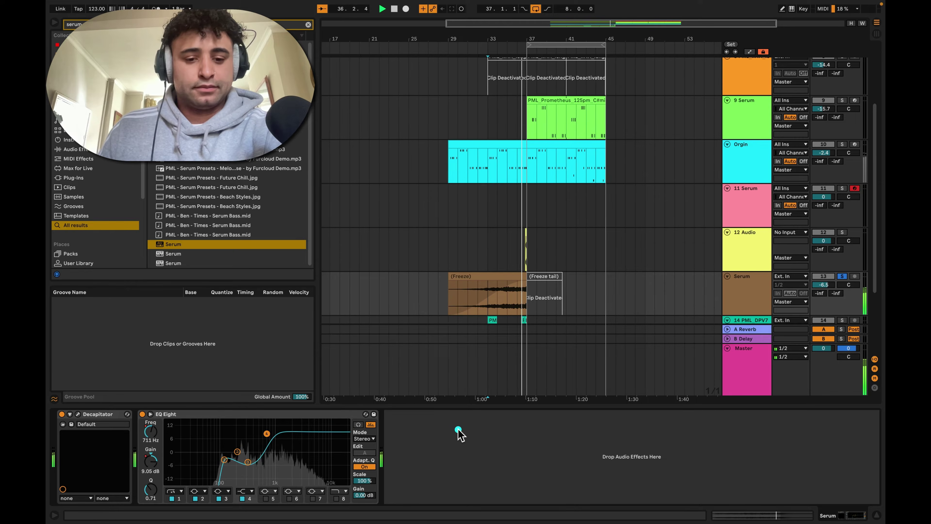
{"action": "key", "text": "space"}
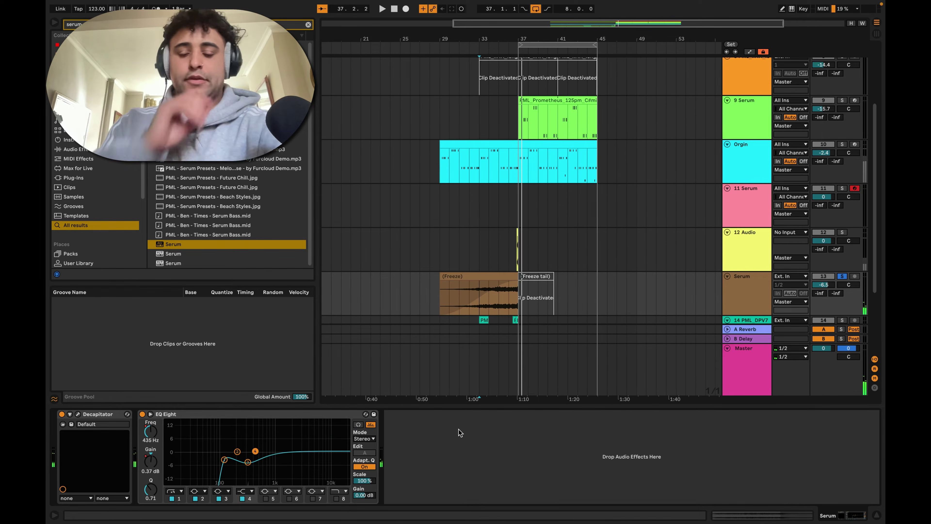
- Compare the device chains of the Orgin track, the Reverb return and the frozen Serum track
{"action": "left_click", "coordinate": [489, 154]}
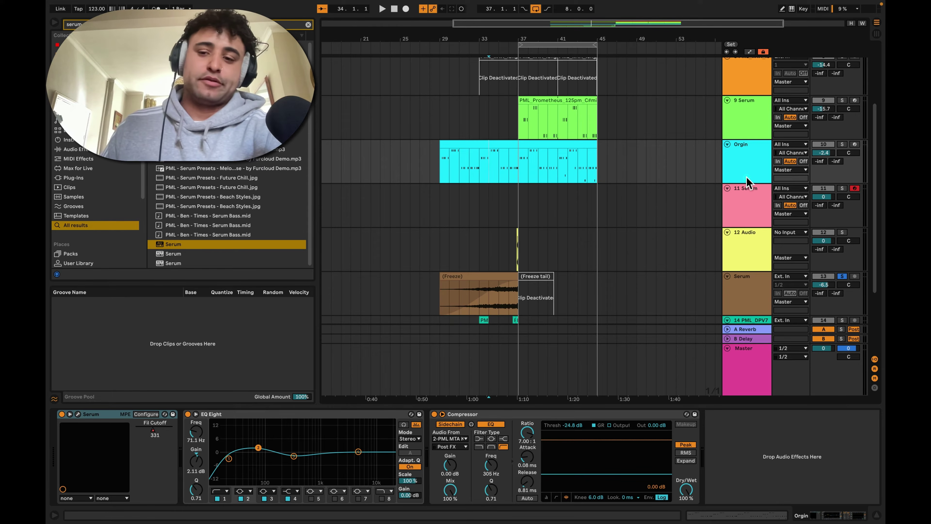
{"action": "left_click", "coordinate": [749, 329]}
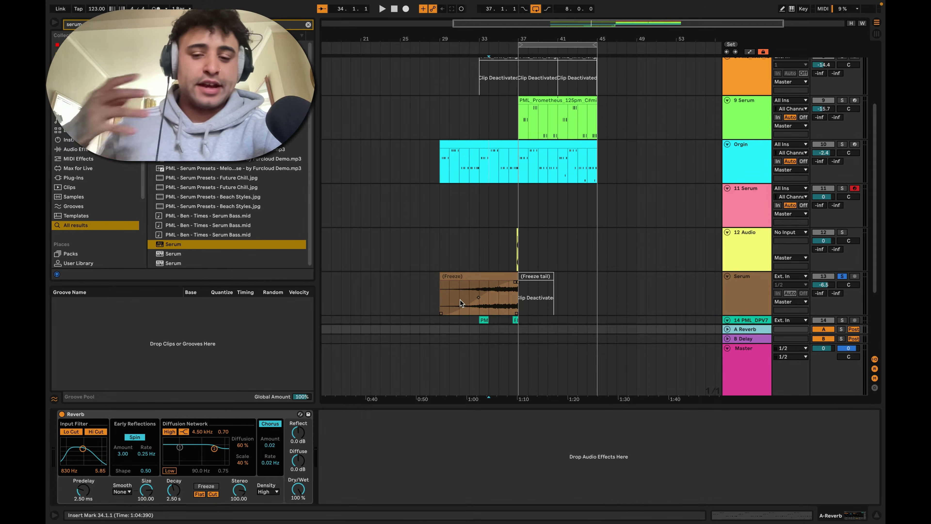
{"action": "left_click", "coordinate": [742, 291]}
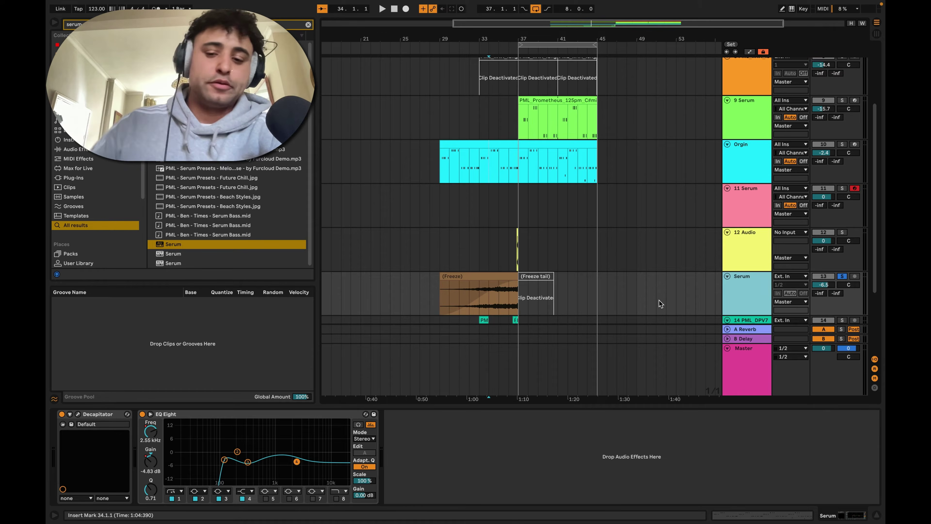
{"action": "scroll", "coordinate": [620, 254], "scroll_direction": "down", "scroll_amount": 5}
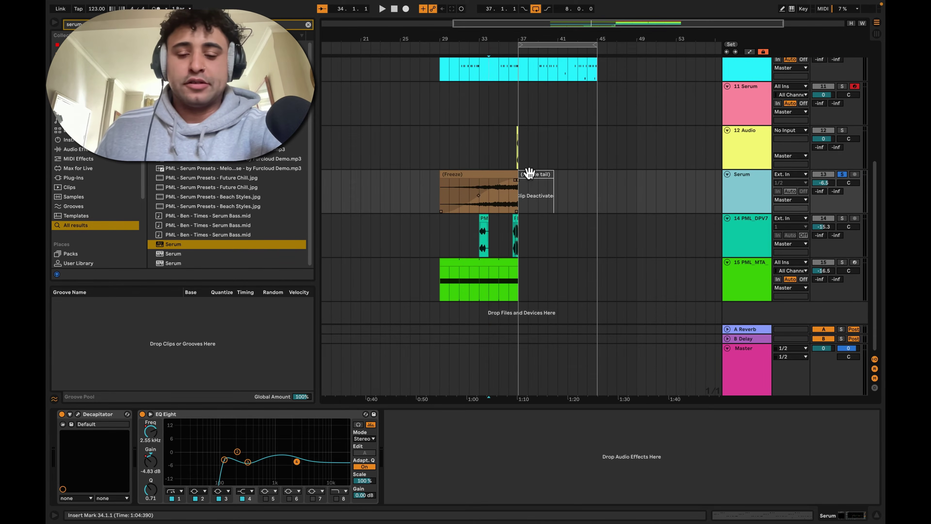
- Play the PML_MTA atmosphere loop clip on track 15 from bar 29 with the frozen Serum track no longer soloed
{"action": "scroll", "coordinate": [529, 173], "scroll_direction": "up", "scroll_amount": 6}
{"action": "left_click", "coordinate": [512, 236]}
{"action": "scroll", "coordinate": [503, 257], "scroll_direction": "down", "scroll_amount": 6}
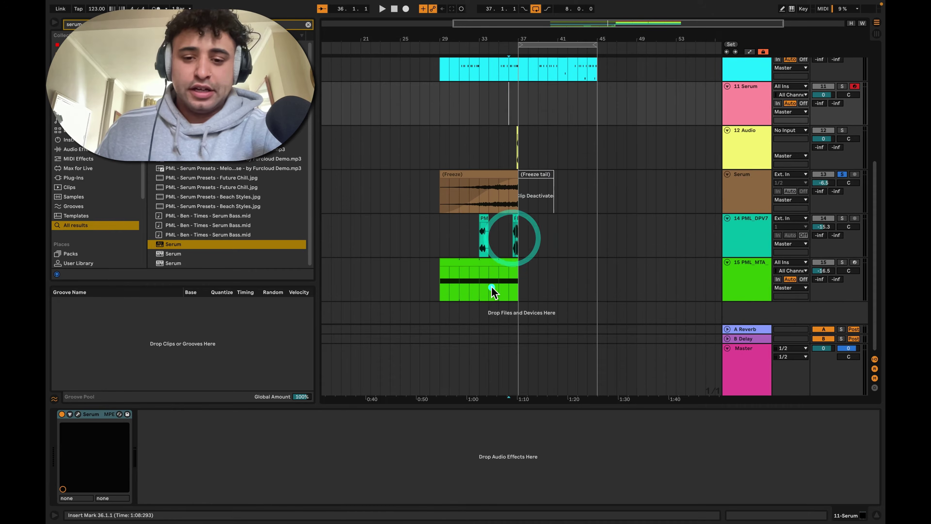
{"action": "left_click", "coordinate": [476, 263]}
{"action": "key", "text": "s"}
{"action": "key", "text": "space"}
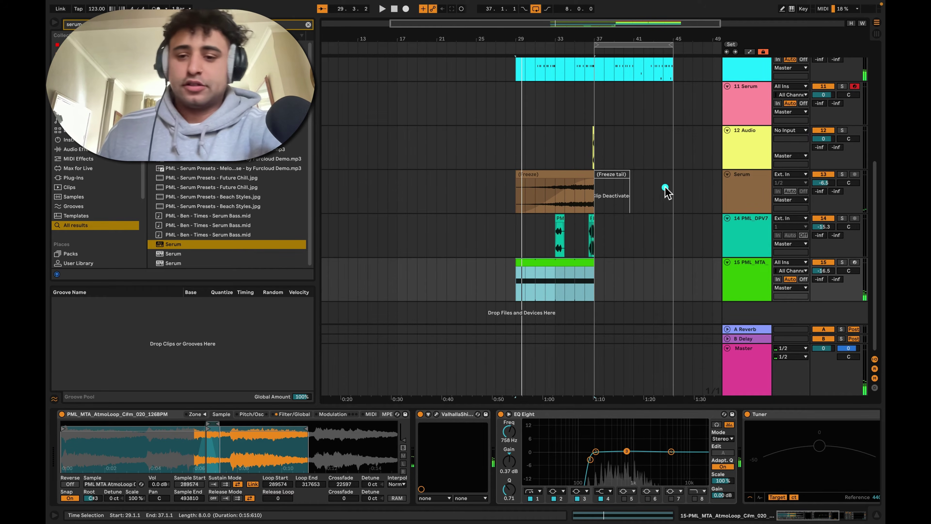
- Open the initialised Serum instrument on track 11 and reposition its plug-in window to expose the track list
{"action": "scroll", "coordinate": [665, 191], "scroll_direction": "up", "scroll_amount": 6}
{"action": "left_click", "coordinate": [737, 240]}
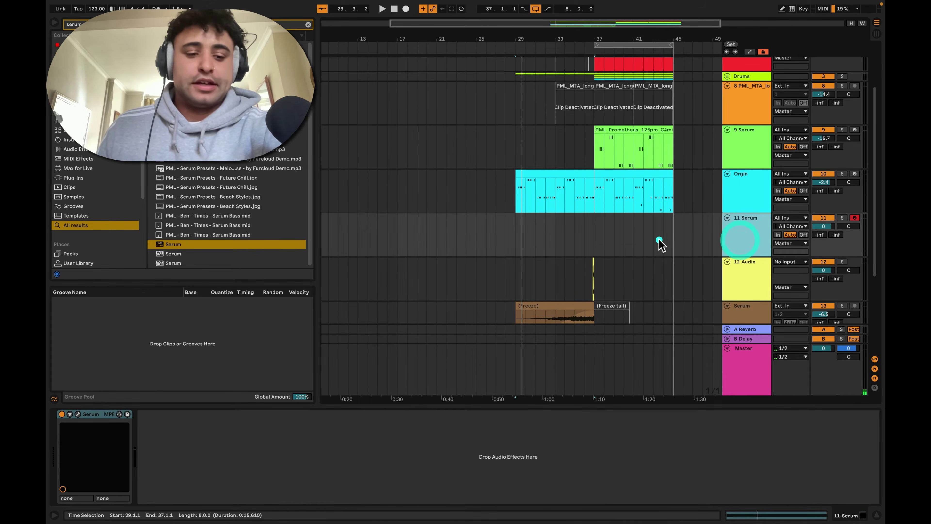
{"action": "left_click", "coordinate": [78, 413]}
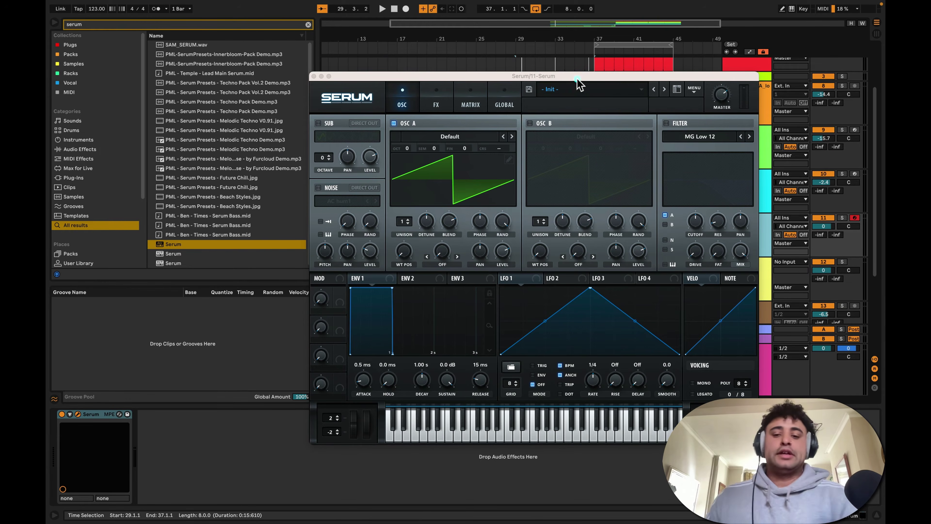
{"action": "left_click_drag", "start_coordinate": [573, 78], "coordinate": [503, 59]}
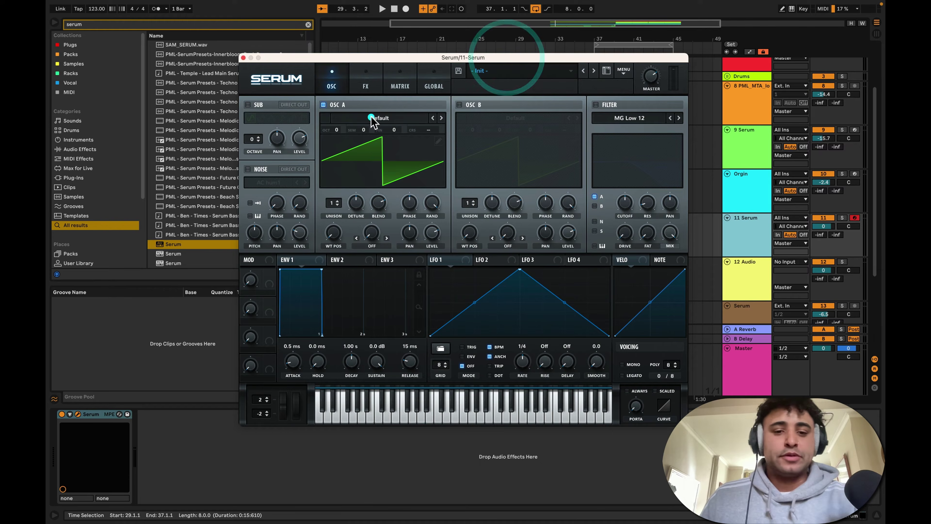
- Enable Serum's sub oscillator with the second waveform shape and set oscillator A's octave to +1
{"action": "left_click", "coordinate": [332, 103]}
{"action": "left_click", "coordinate": [247, 106]}
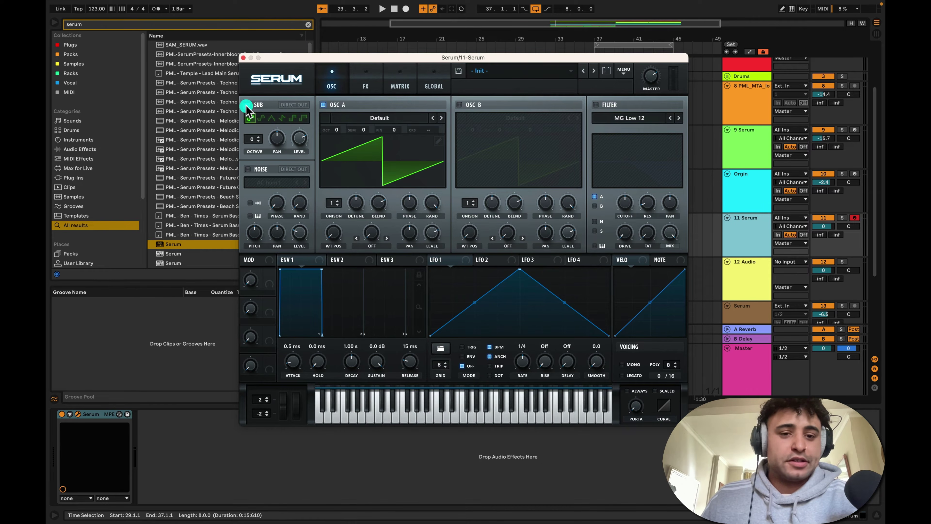
{"action": "left_click", "coordinate": [260, 117]}
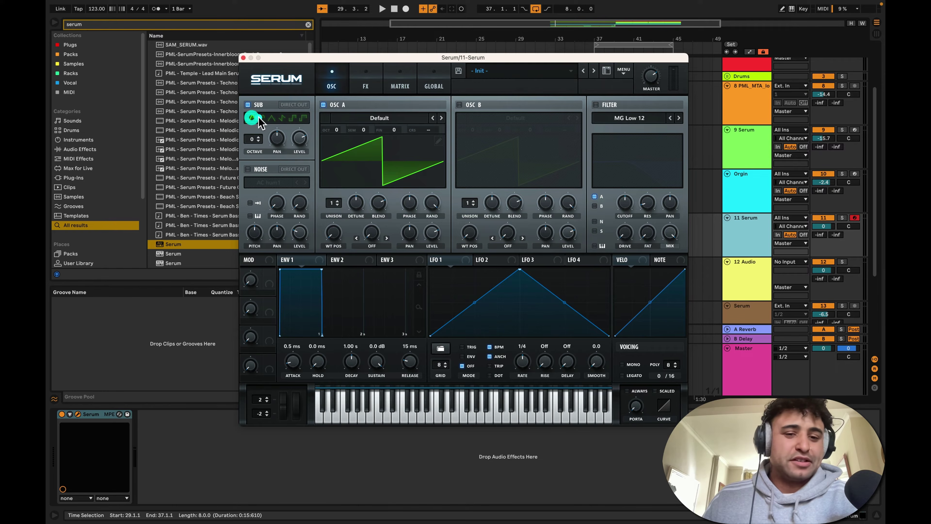
{"action": "left_click", "coordinate": [260, 117]}
{"action": "left_click", "coordinate": [246, 118]}
{"action": "left_click", "coordinate": [261, 117]}
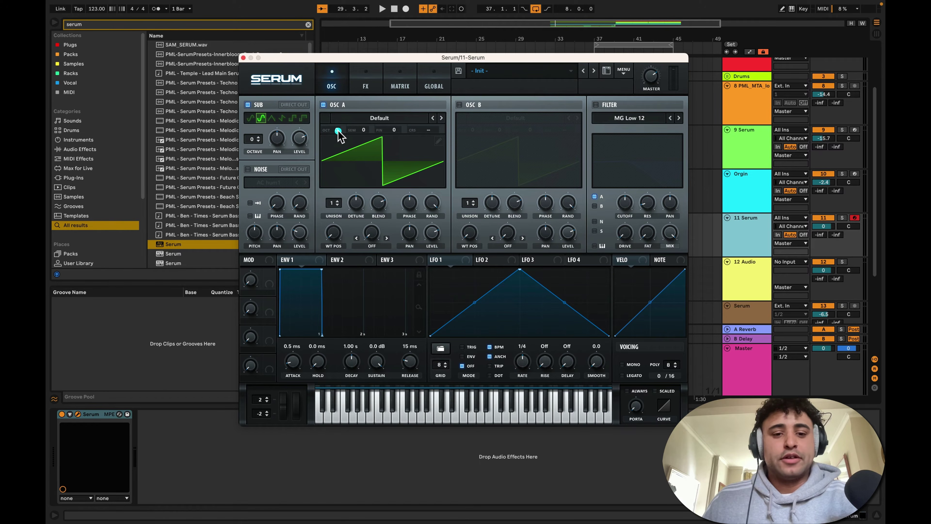
{"action": "left_click_drag", "start_coordinate": [338, 130], "coordinate": [343, 117]}
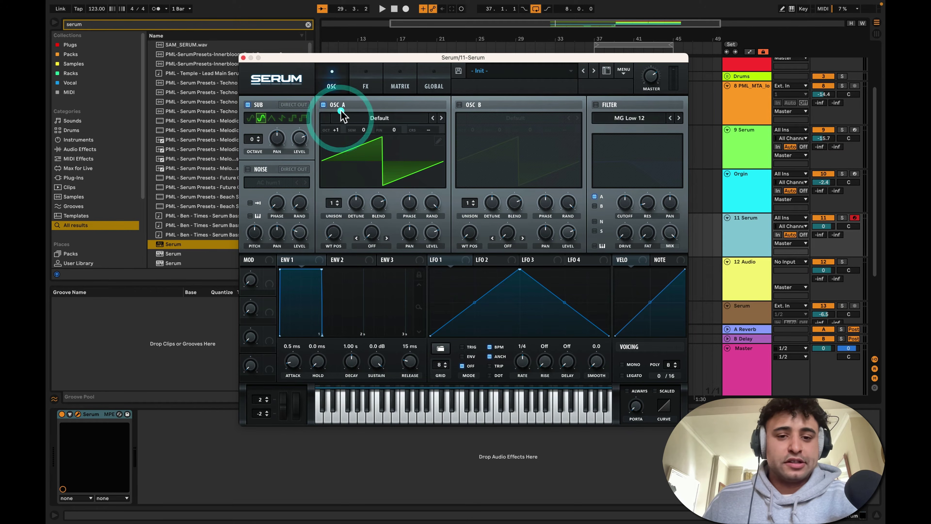
- Route oscillator B, the noise and the sub through Serum's filter and enable the MG Low 12 filter
{"action": "left_click", "coordinate": [595, 221]}
{"action": "left_click", "coordinate": [595, 231]}
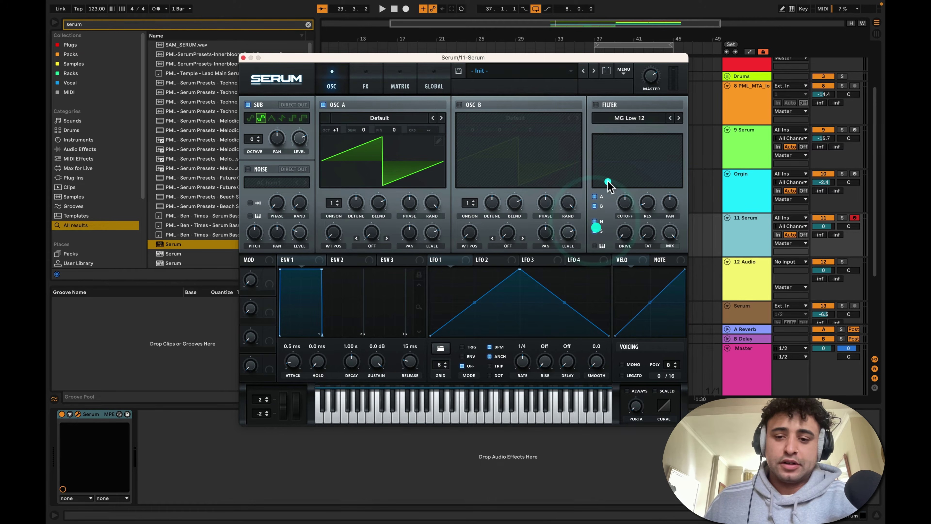
{"action": "left_click", "coordinate": [596, 105]}
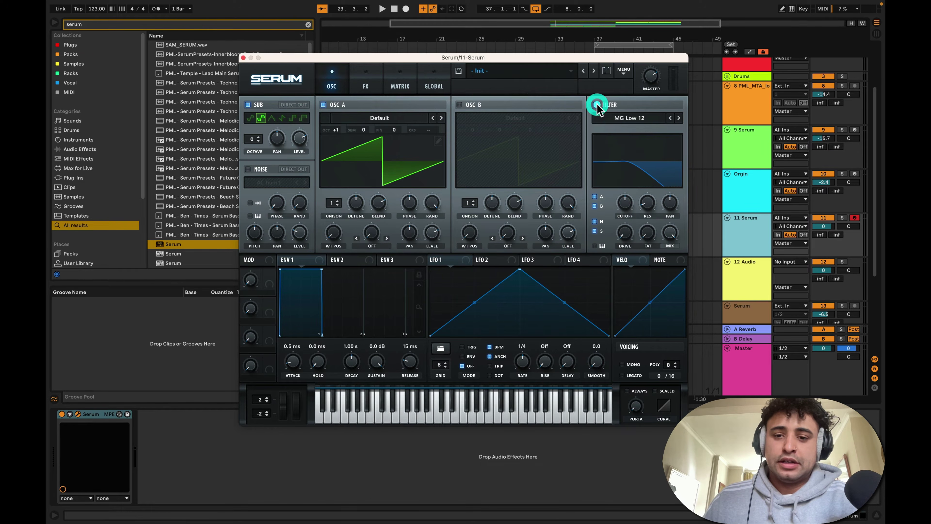
- Solo track 11, close its Serum window and lower the track volume to -6.2
{"action": "left_click", "coordinate": [840, 219]}
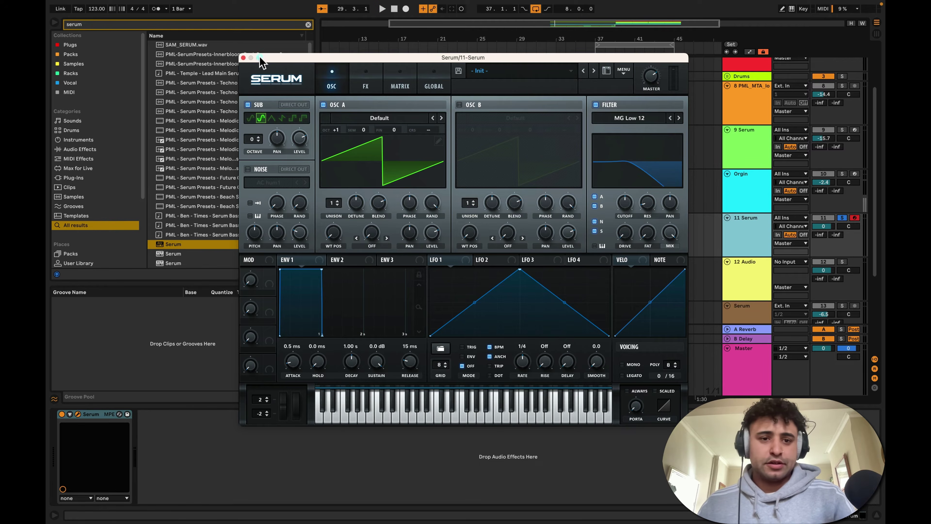
{"action": "left_click", "coordinate": [244, 57]}
{"action": "left_click_drag", "start_coordinate": [606, 175], "coordinate": [611, 243]}
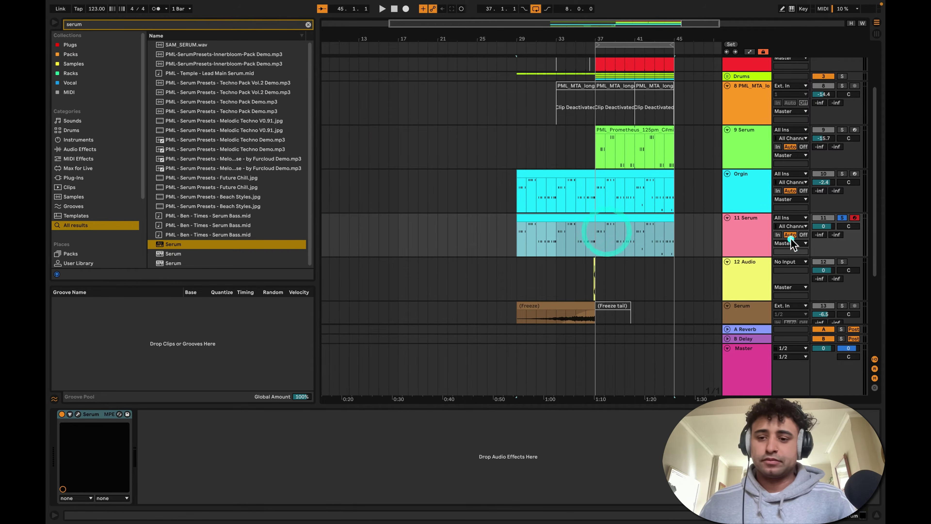
{"action": "left_click", "coordinate": [772, 238]}
{"action": "left_click_drag", "start_coordinate": [824, 226], "coordinate": [823, 235]}
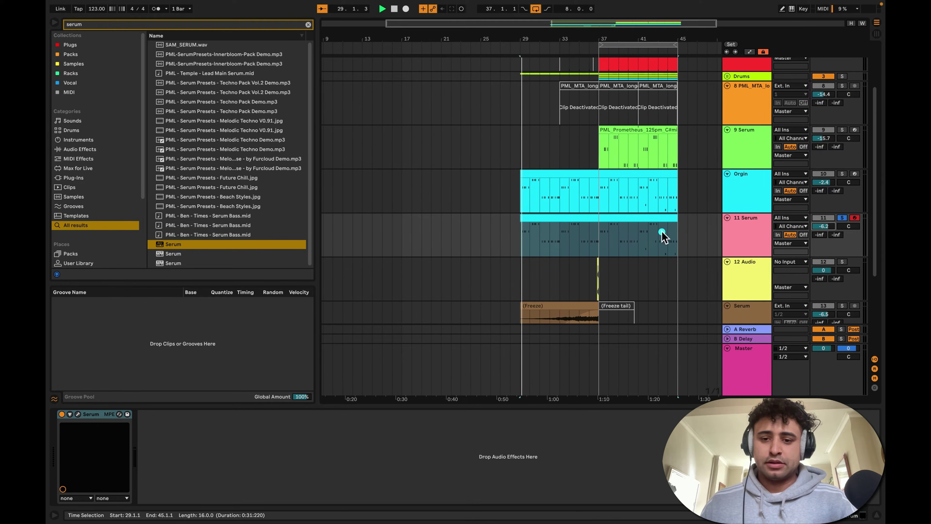
- Play the soloed MIDI clip on track 11 from bar 37
{"action": "left_click", "coordinate": [601, 240]}
{"action": "key", "text": "space"}
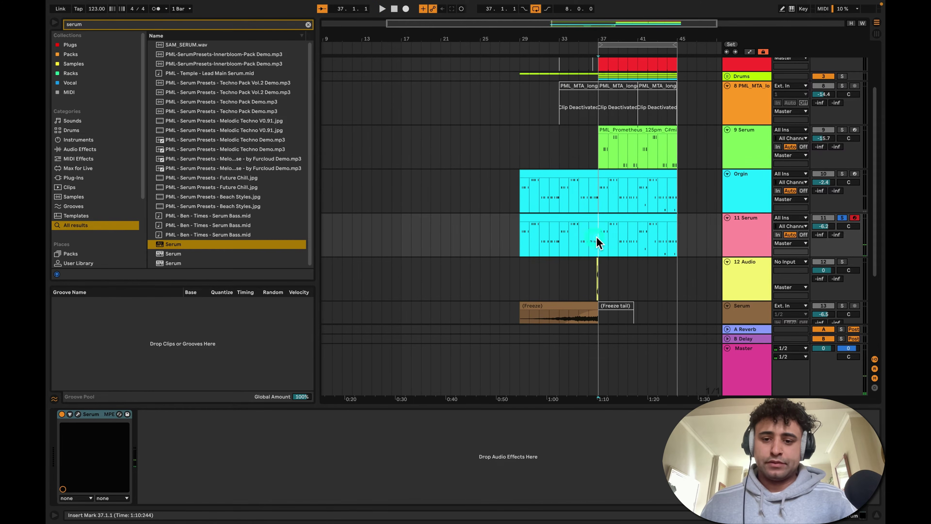
{"action": "left_click", "coordinate": [597, 237]}
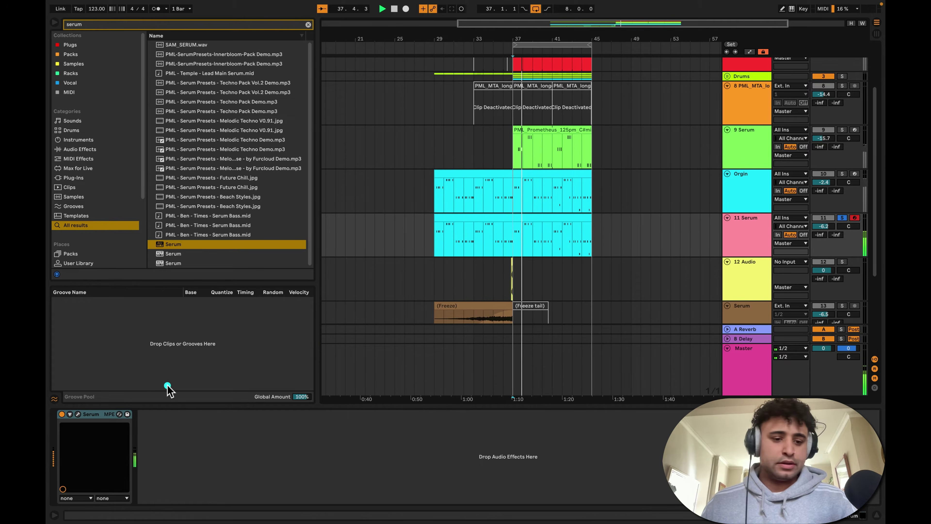
- Reopen Serum on track 11, set oscillator A to -5 semitones and load the Analog wavetable Basic_Mdc, raising its position to a sine shape
{"action": "left_click", "coordinate": [75, 415]}
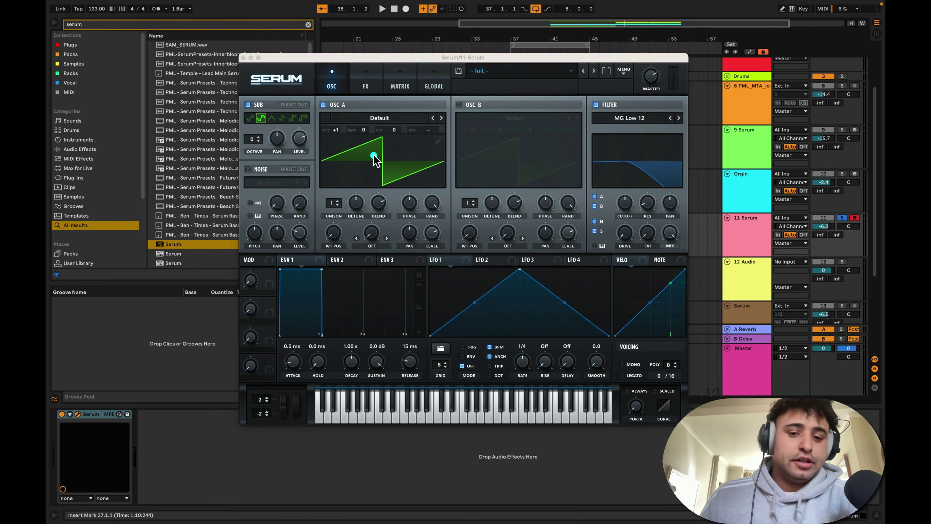
{"action": "left_click", "coordinate": [365, 129]}
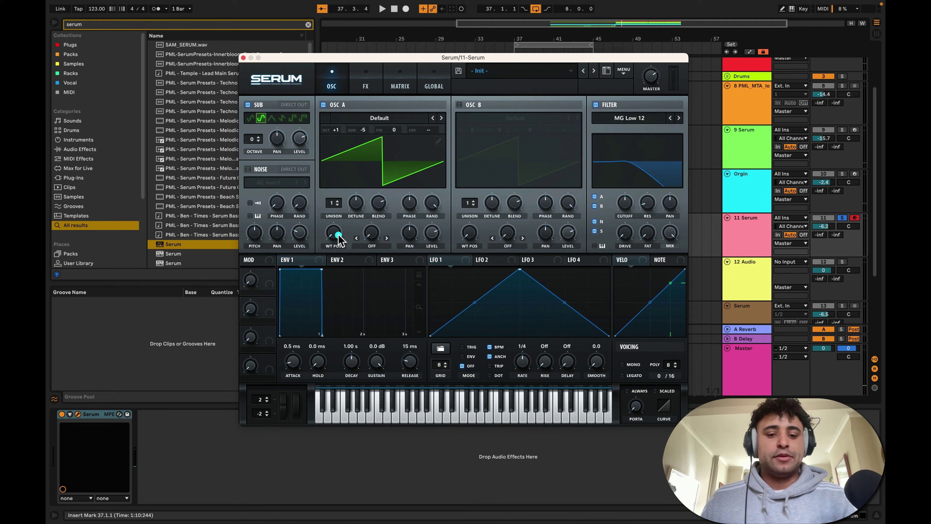
{"action": "left_click", "coordinate": [385, 121]}
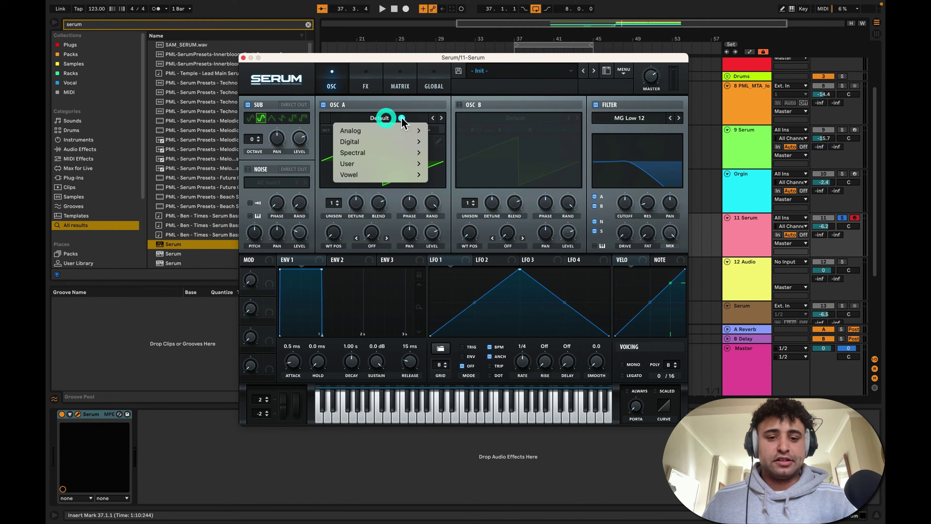
{"action": "mouse_move", "coordinate": [396, 130]}
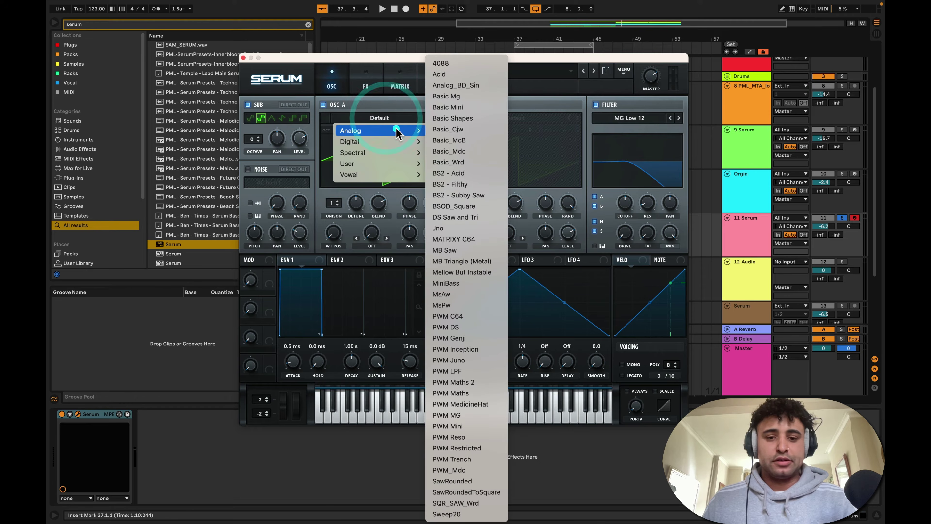
{"action": "left_click", "coordinate": [464, 151]}
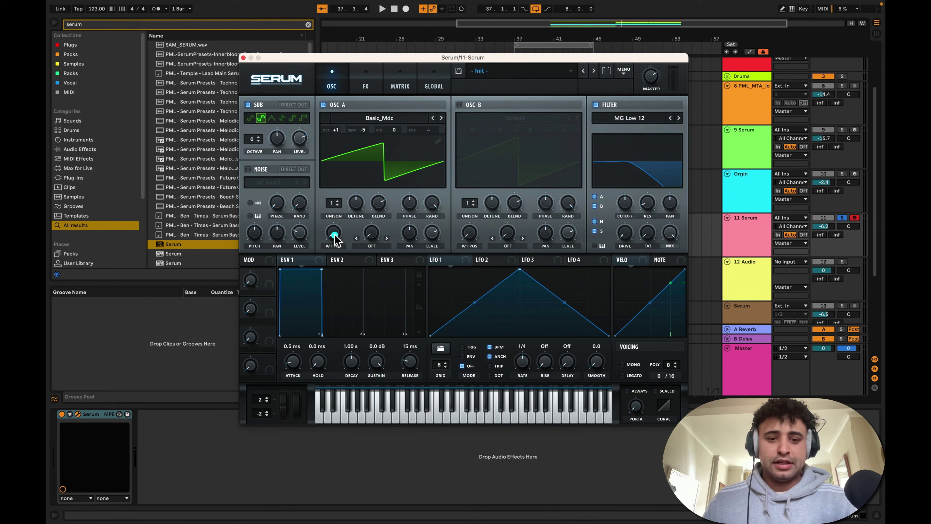
{"action": "left_click_drag", "start_coordinate": [335, 235], "coordinate": [334, 201]}
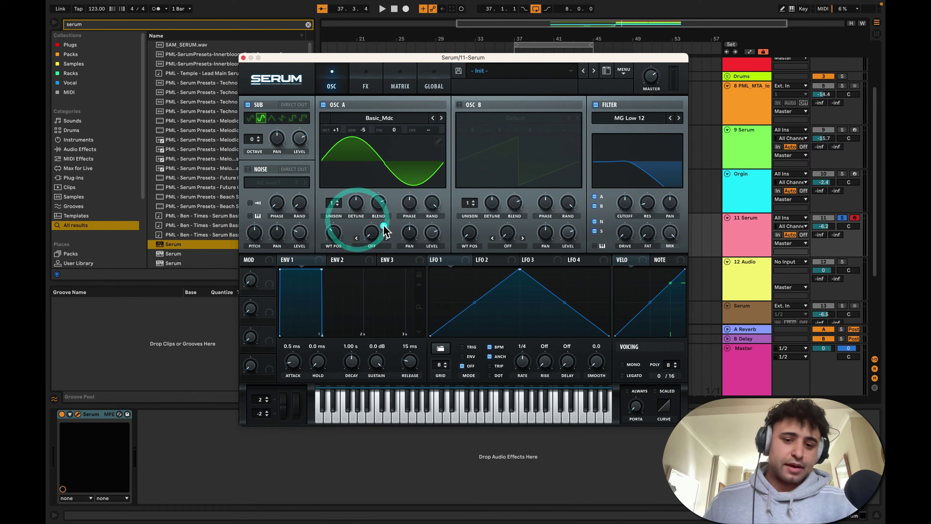
- Set oscillator A's warp mode to Sync (Window Full), raise the warp amount and play the track
{"action": "left_click", "coordinate": [377, 246]}
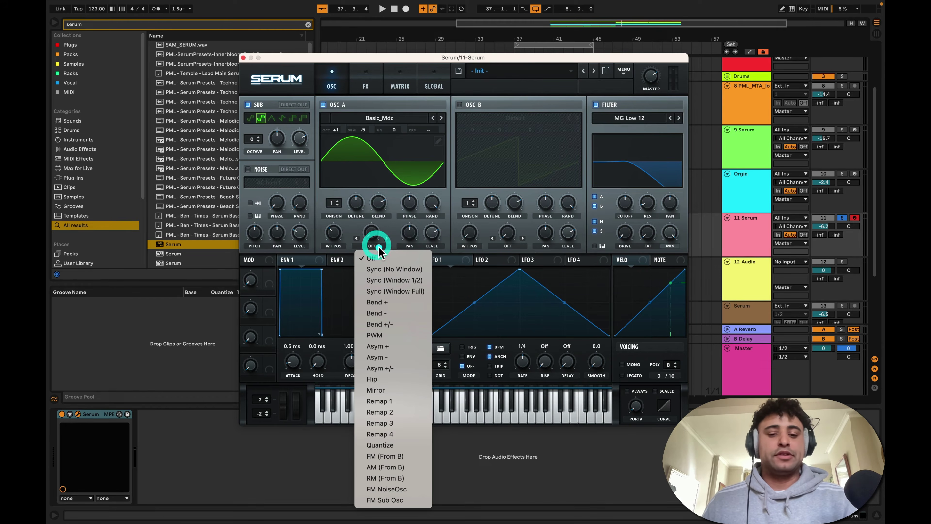
{"action": "left_click", "coordinate": [392, 292]}
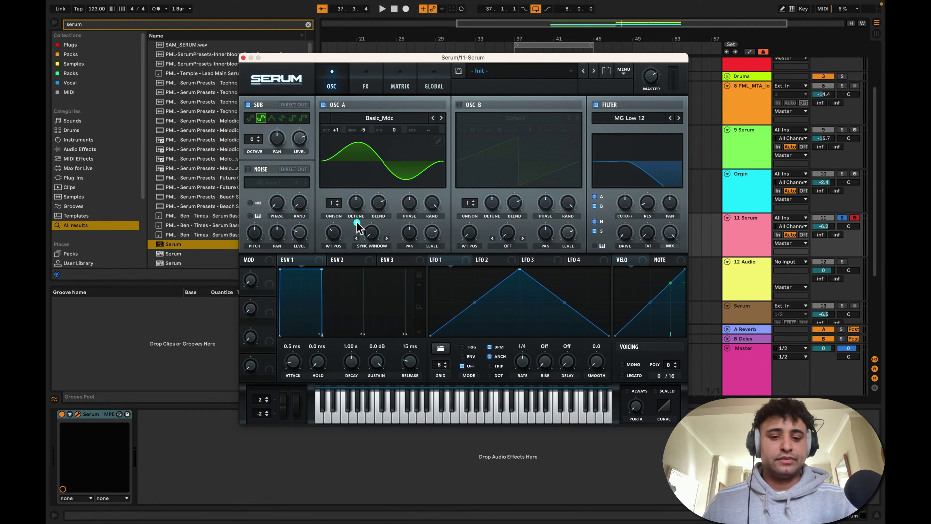
{"action": "left_click_drag", "start_coordinate": [374, 234], "coordinate": [378, 183]}
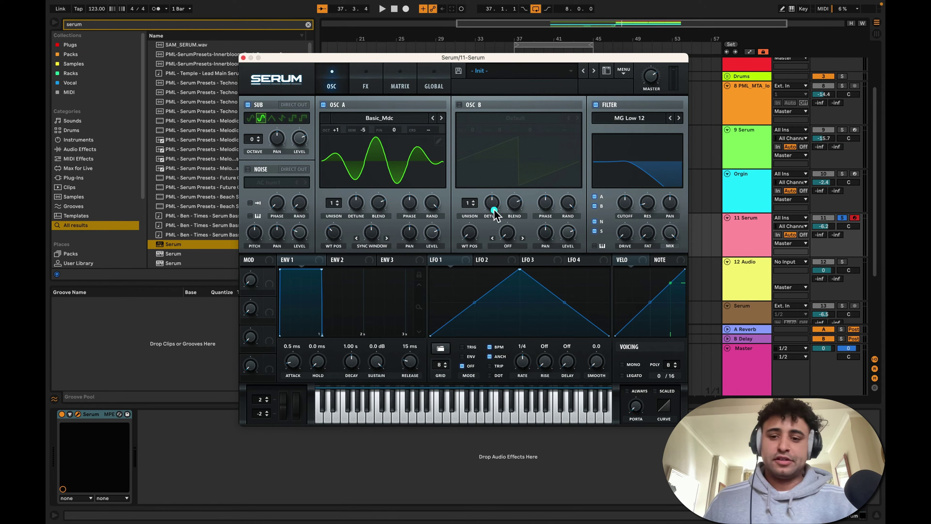
{"action": "key", "text": "space"}
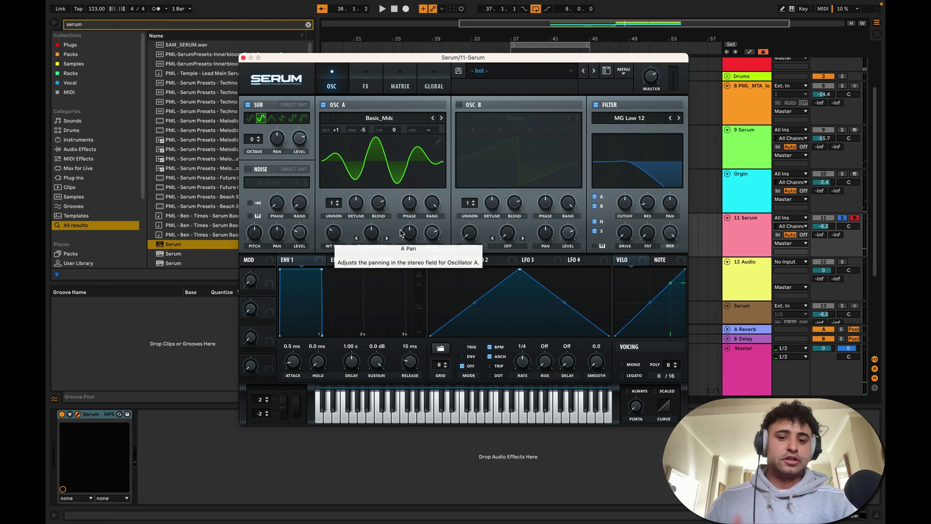
{"action": "key", "text": "space"}
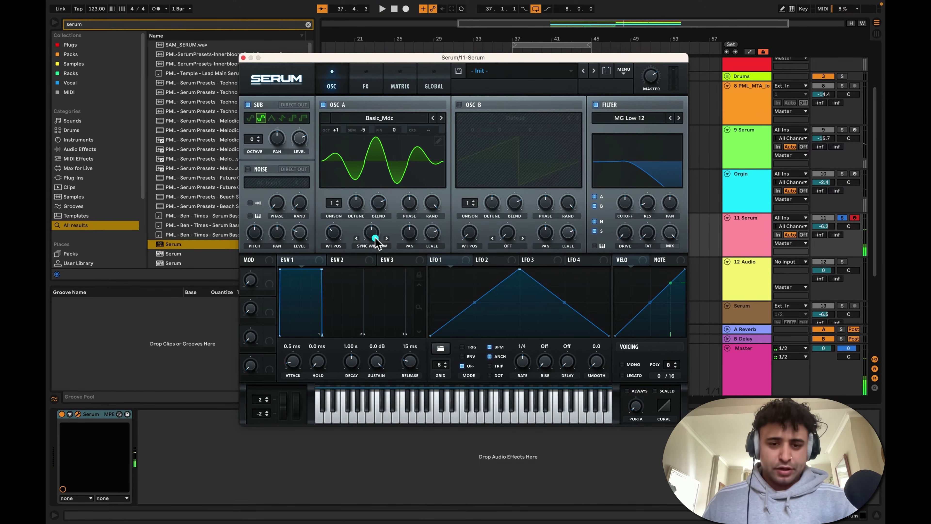
- Fine-tune oscillator A's warp amount to about 3.28% while listening to the playback
{"action": "left_click_drag", "start_coordinate": [377, 244], "coordinate": [374, 234]}
{"action": "key", "text": "space"}
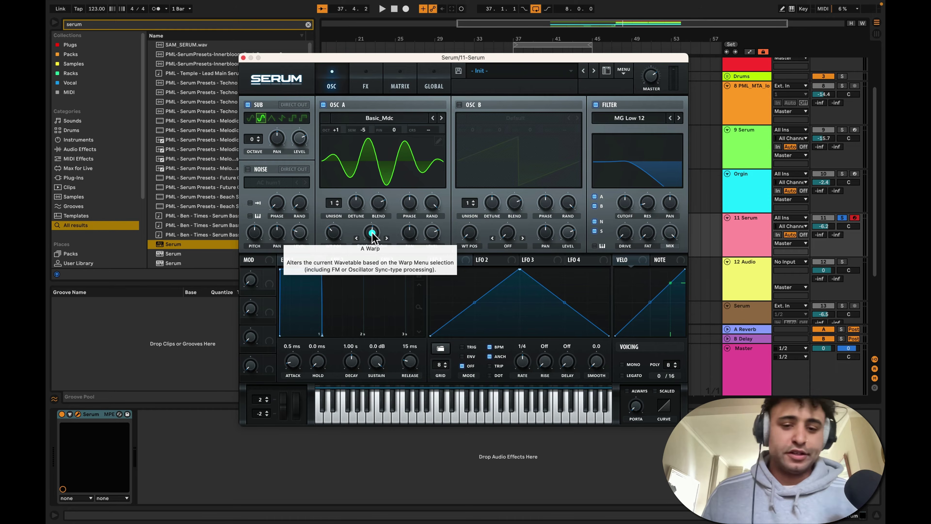
{"action": "key", "text": "space"}
{"action": "mouse_move", "coordinate": [373, 233]}
{"action": "left_mouse_down"}
{"action": "mouse_move", "coordinate": [376, 209]}
{"action": "mouse_move", "coordinate": [378, 254]}
{"action": "mouse_move", "coordinate": [378, 239]}
{"action": "left_mouse_up"}
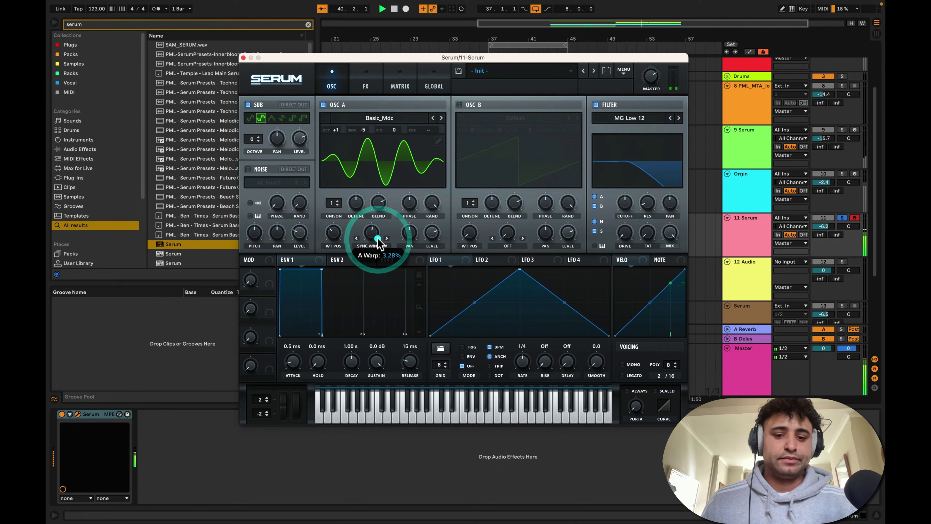
{"action": "key", "text": "space"}
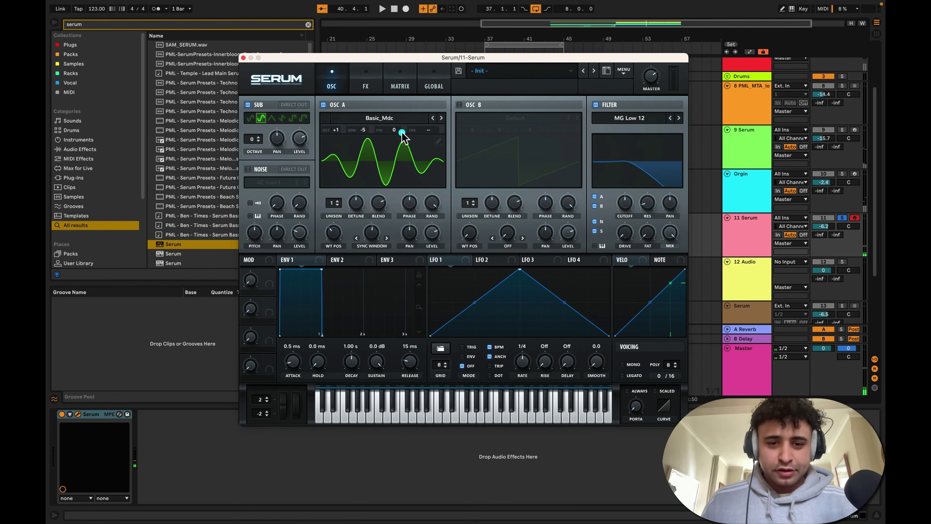
- Set oscillator A's fine tuning to 11 and play the track briefly to check it
{"action": "left_click_drag", "start_coordinate": [396, 132], "coordinate": [398, 126]}
{"action": "key", "text": "space"}
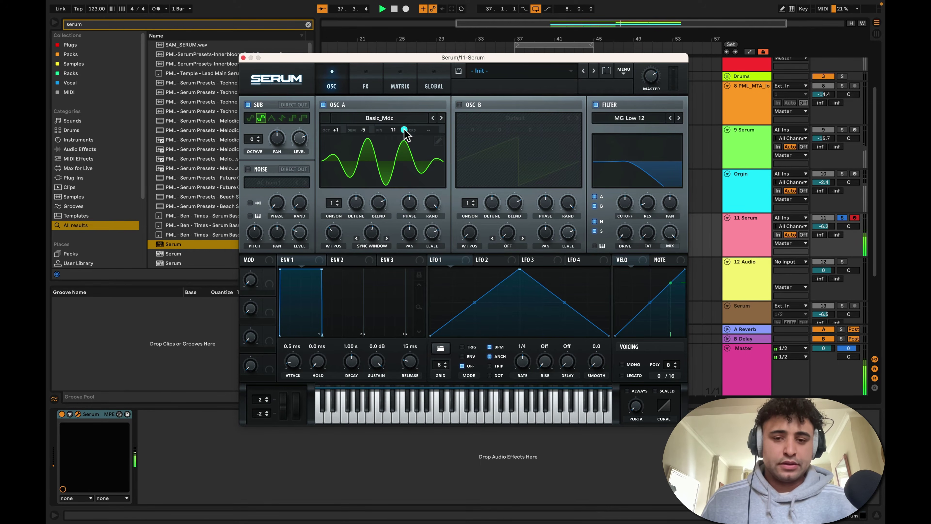
{"action": "key", "text": "space"}
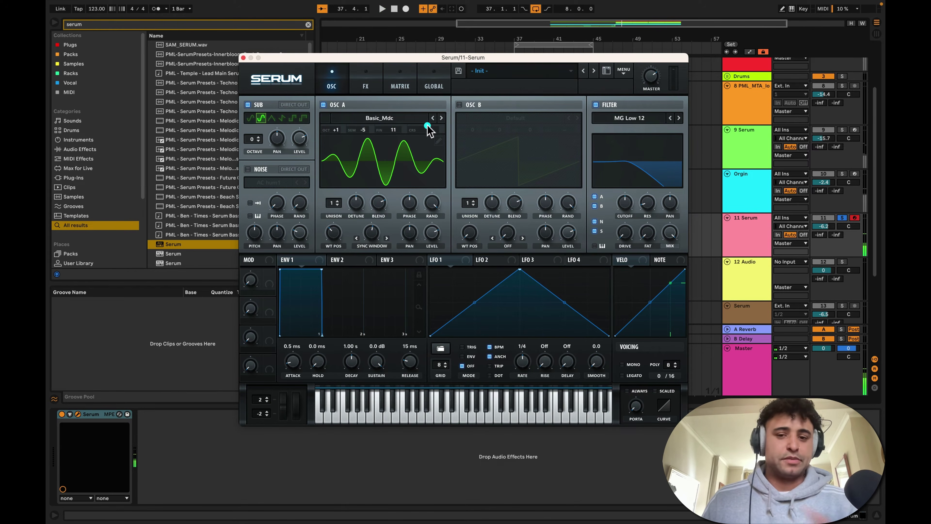
- Enable oscillator B, load the Analog wavetable MATRIXY C64 and set its wavetable position to 36
{"action": "left_click", "coordinate": [458, 105]}
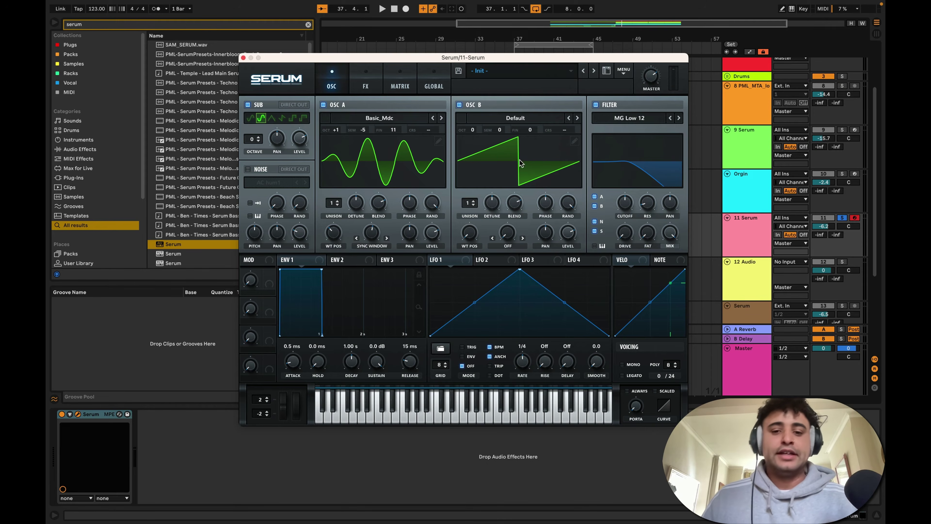
{"action": "left_click", "coordinate": [529, 119]}
{"action": "mouse_move", "coordinate": [519, 126]}
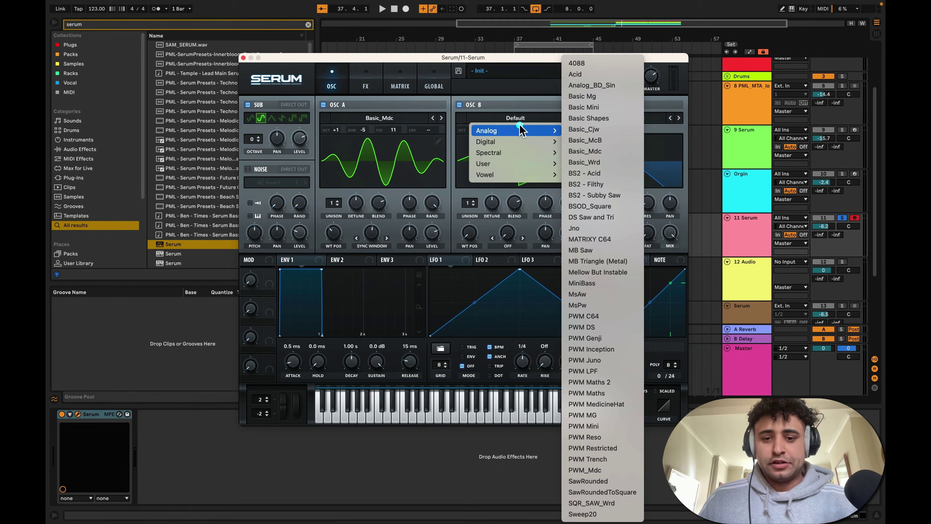
{"action": "left_click", "coordinate": [616, 243]}
{"action": "left_click", "coordinate": [573, 217]}
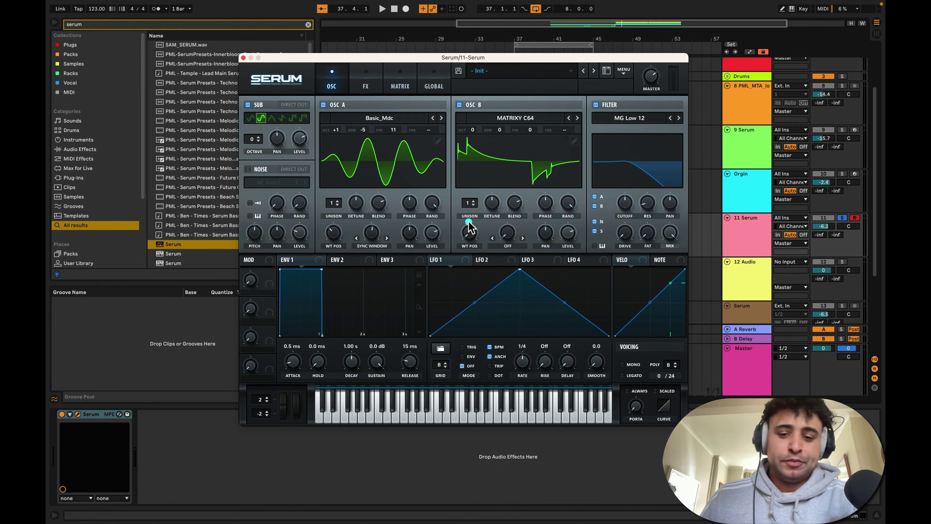
{"action": "left_click_drag", "start_coordinate": [470, 239], "coordinate": [478, 191]}
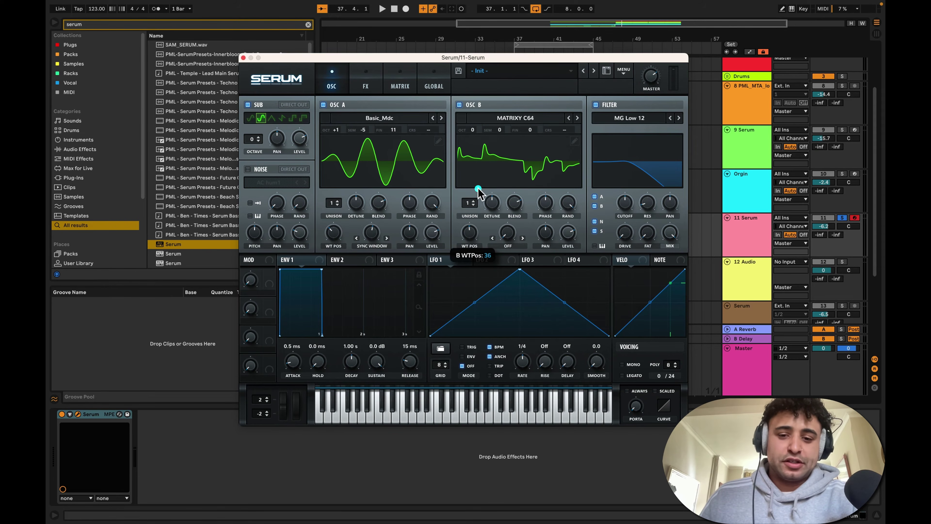
- Give oscillator B a raised Bend - warp and set its octave to +1, checking the sound in playback
{"action": "left_click", "coordinate": [507, 245]}
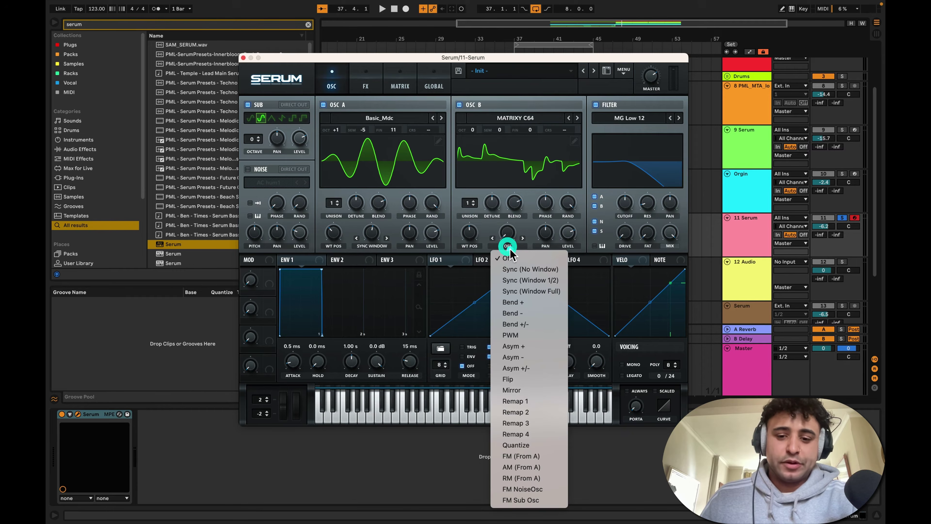
{"action": "left_click", "coordinate": [511, 313]}
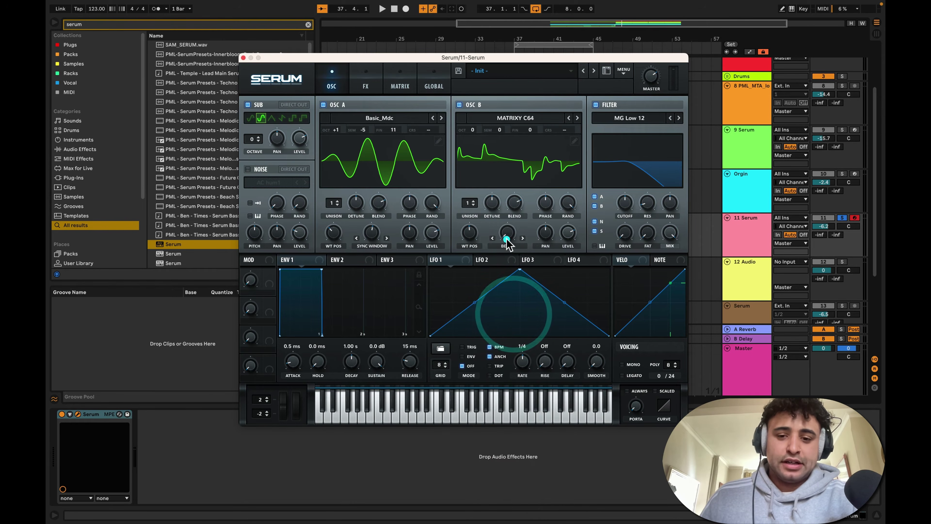
{"action": "left_click_drag", "start_coordinate": [507, 235], "coordinate": [509, 183]}
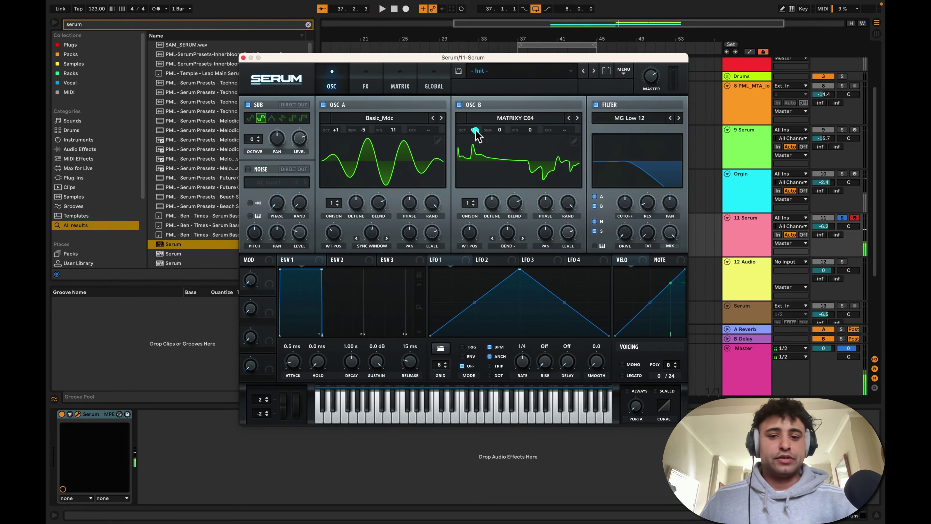
{"action": "left_click_drag", "start_coordinate": [475, 131], "coordinate": [476, 118]}
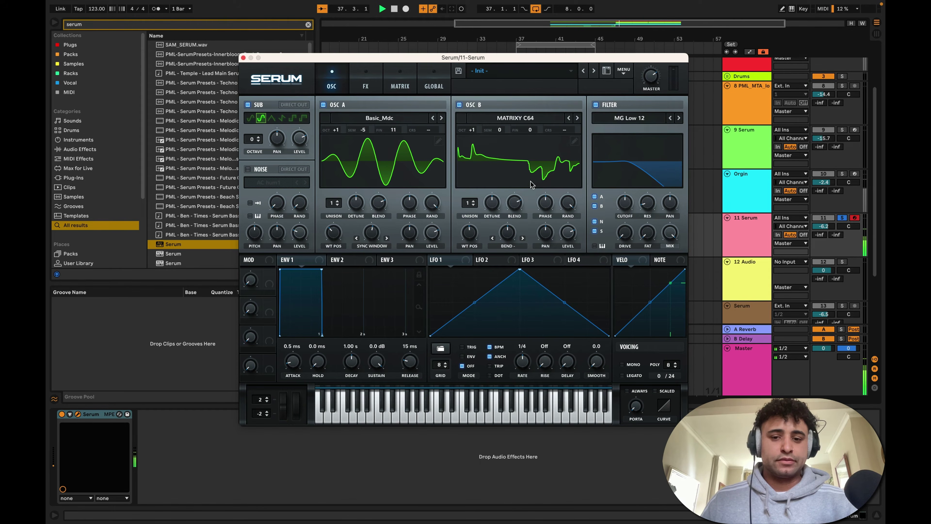
{"action": "key", "text": "space"}
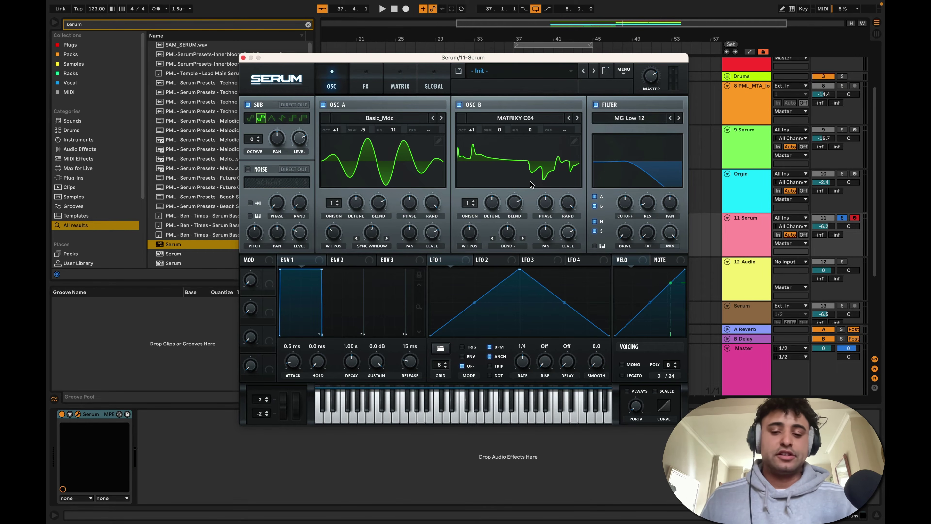
- Play the track with oscillator B switched off and back on to compare its contribution
{"action": "key", "text": "space"}
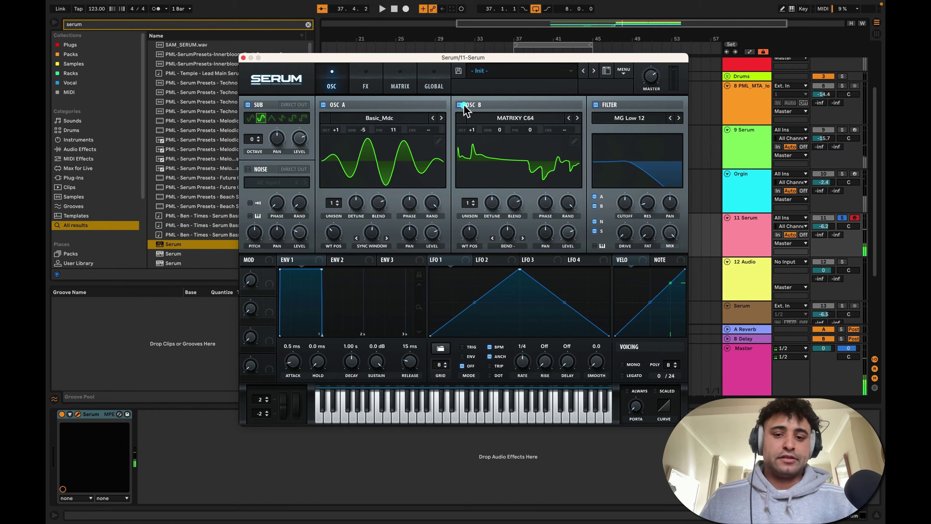
{"action": "left_click", "coordinate": [460, 105]}
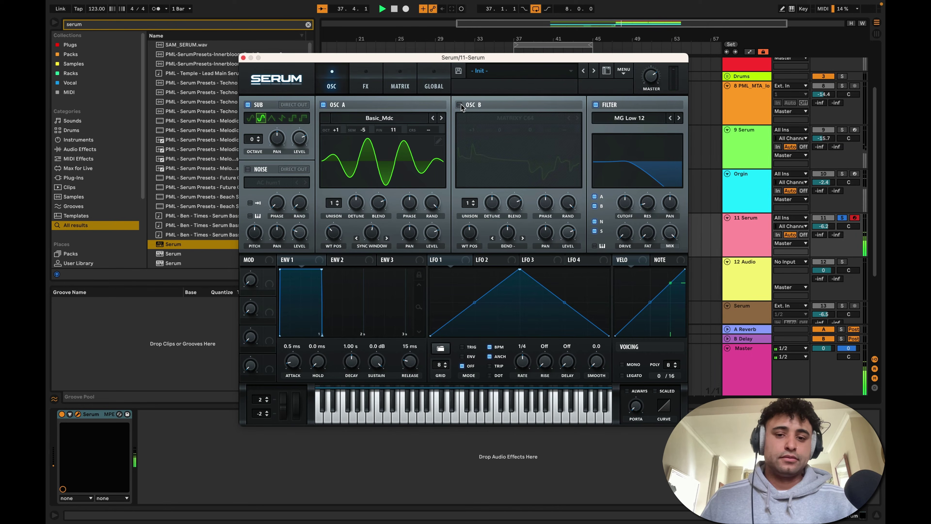
{"action": "left_click", "coordinate": [461, 105]}
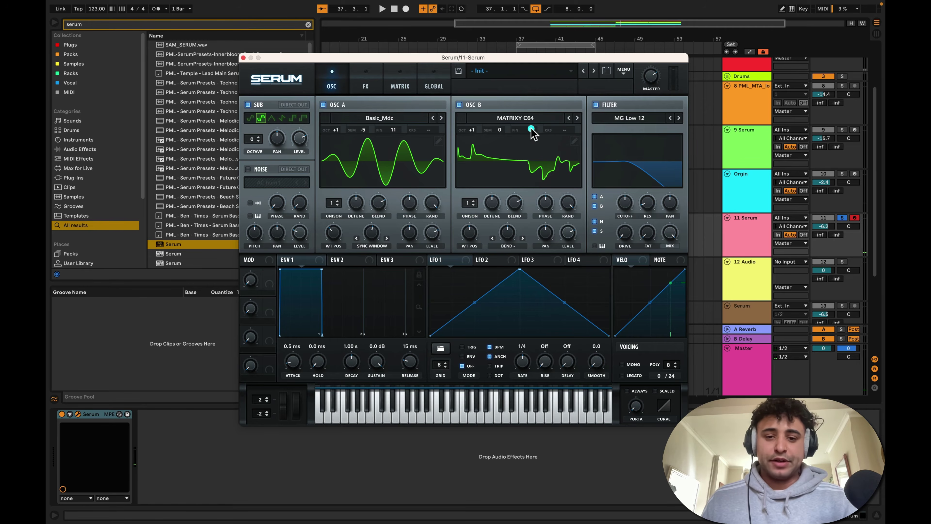
- Set oscillator B's fine tuning to -13 and lower the MG Low 12 filter cutoff, checking the sound in playback
{"action": "left_click_drag", "start_coordinate": [531, 129], "coordinate": [532, 135]}
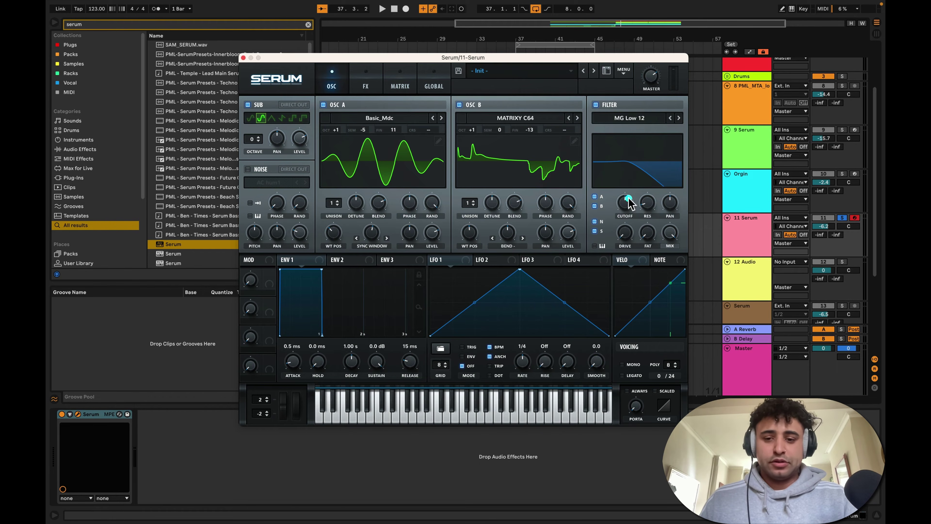
{"action": "left_click_drag", "start_coordinate": [628, 197], "coordinate": [646, 207]}
{"action": "key", "text": "space"}
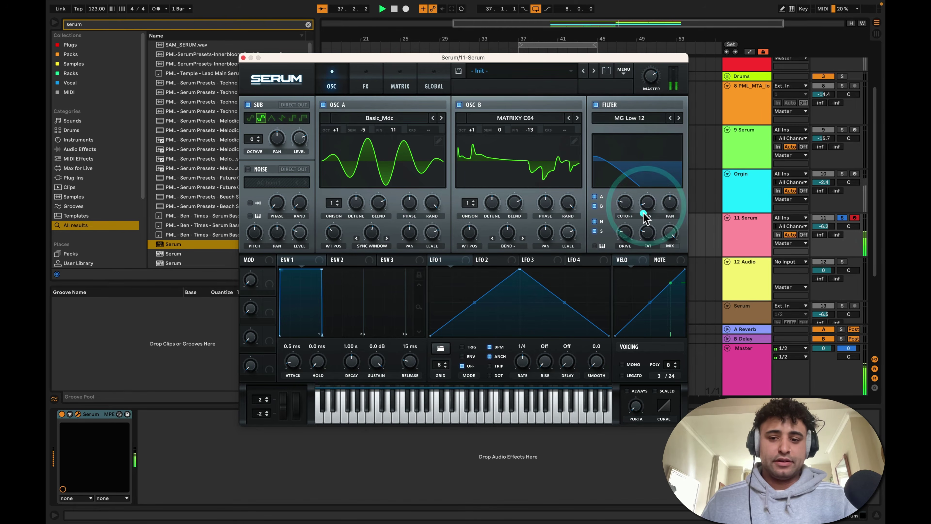
{"action": "left_click", "coordinate": [648, 227]}
{"action": "key", "text": "space"}
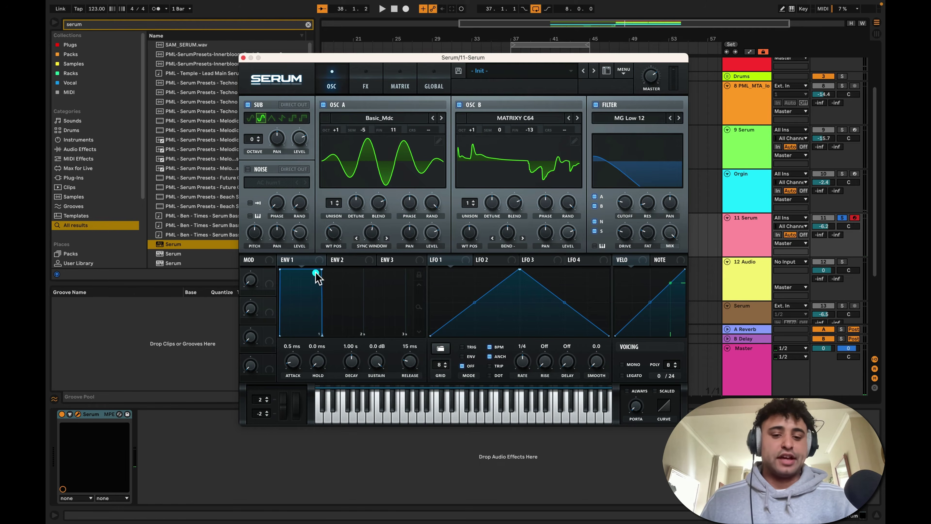
- Shape envelope 1 with a 584 ms decay, -29.2 dB sustain and 275 ms release, bending its decay curve after a listen
{"action": "left_click_drag", "start_coordinate": [322, 270], "coordinate": [297, 319]}
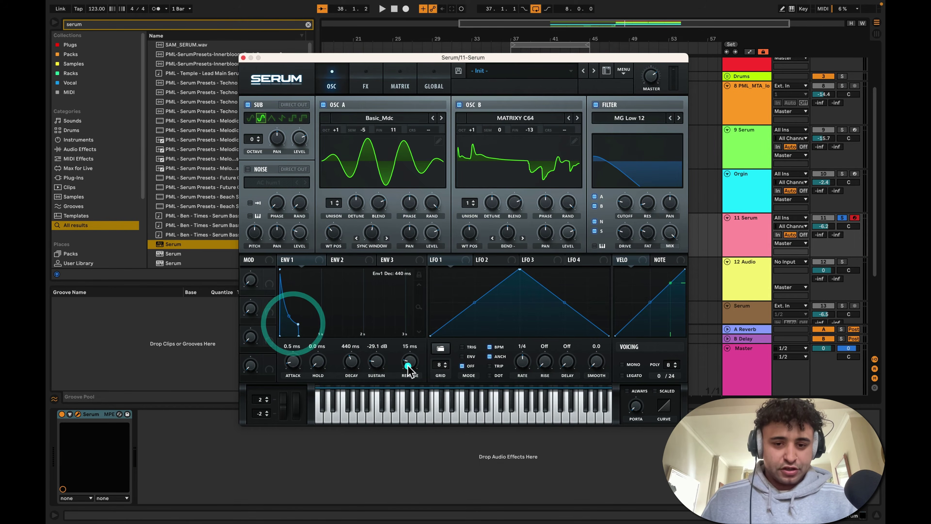
{"action": "left_click_drag", "start_coordinate": [408, 363], "coordinate": [408, 337]}
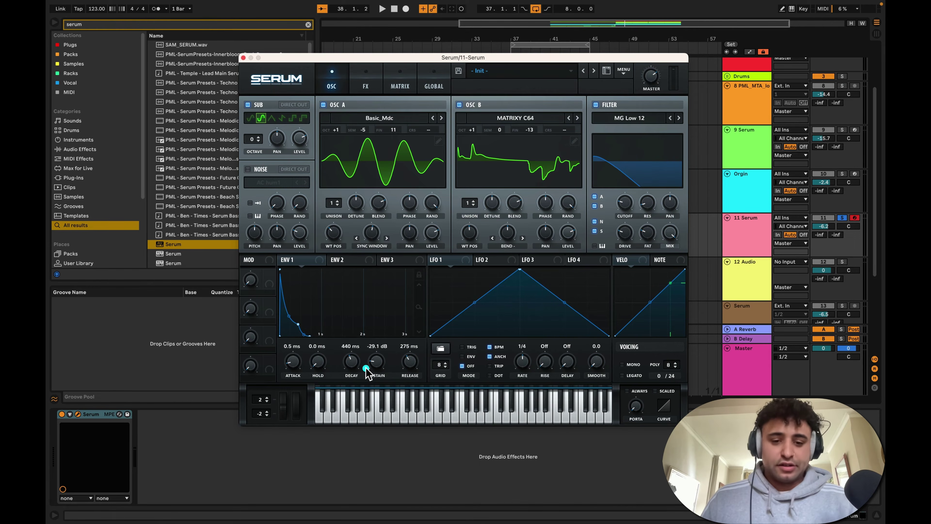
{"action": "mouse_move", "coordinate": [352, 362]}
{"action": "left_mouse_down"}
{"action": "mouse_move", "coordinate": [375, 366]}
{"action": "mouse_move", "coordinate": [377, 379]}
{"action": "mouse_move", "coordinate": [374, 364]}
{"action": "mouse_move", "coordinate": [356, 363]}
{"action": "left_mouse_up"}
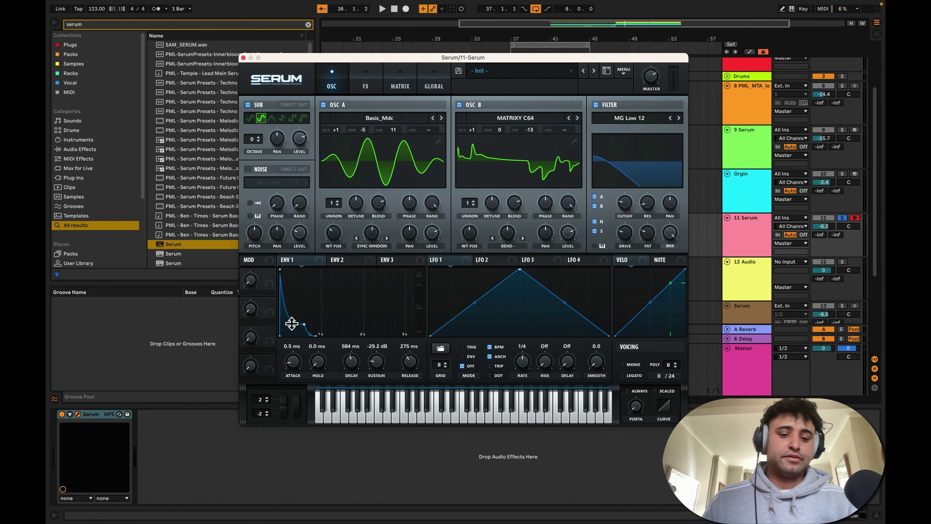
{"action": "key", "text": "space"}
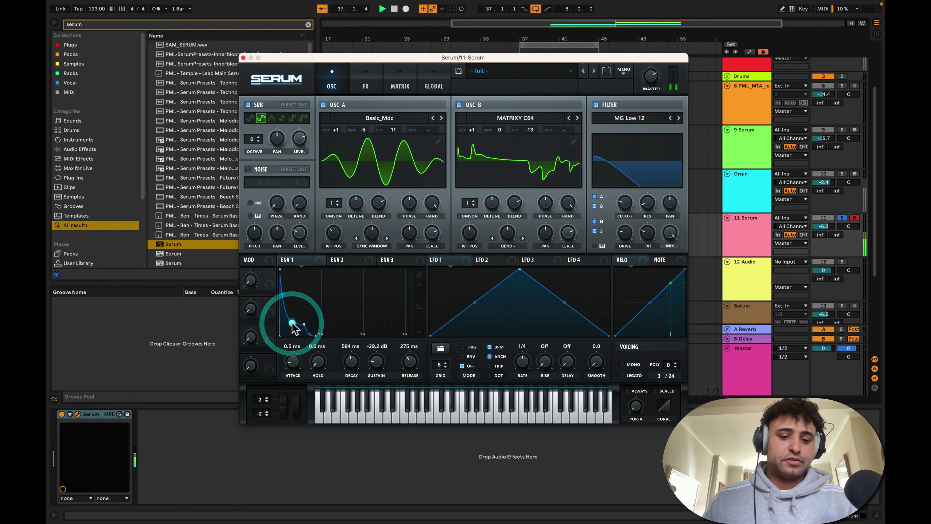
{"action": "key", "text": "space"}
{"action": "left_click", "coordinate": [292, 322]}
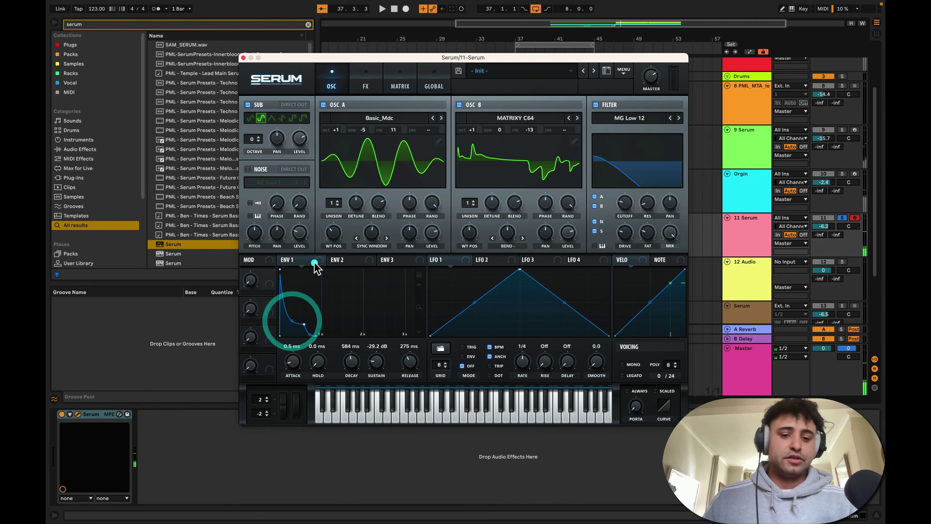
- Shape envelope 2 with a 407 ms decay, 20.27% sustain, 519 ms release and a steeper decay curve
{"action": "left_click", "coordinate": [345, 260]}
{"action": "left_click_drag", "start_coordinate": [304, 298], "coordinate": [295, 324]}
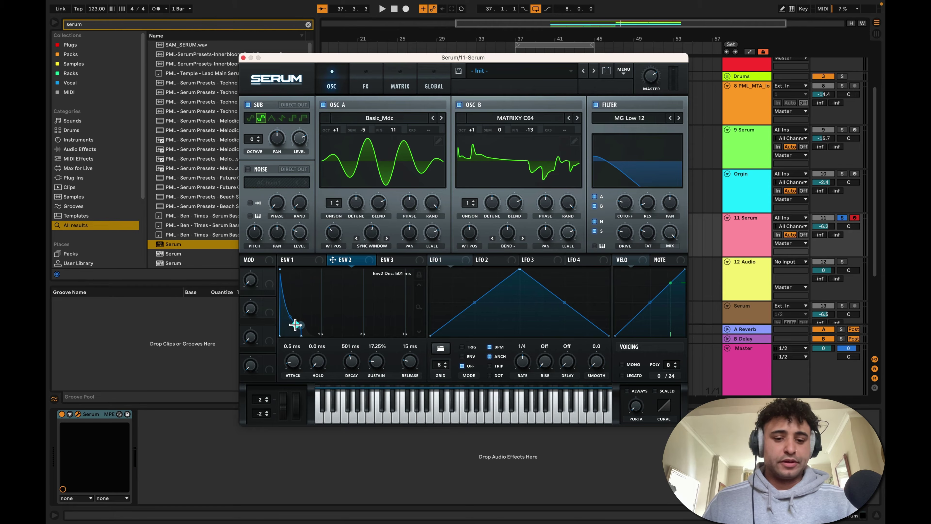
{"action": "left_click_drag", "start_coordinate": [351, 358], "coordinate": [413, 360]}
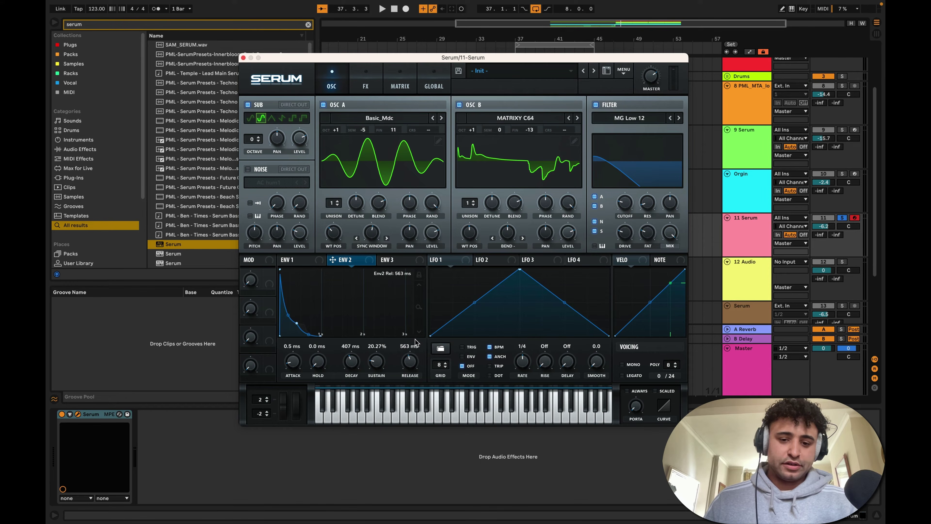
{"action": "left_click_drag", "start_coordinate": [416, 342], "coordinate": [411, 345]}
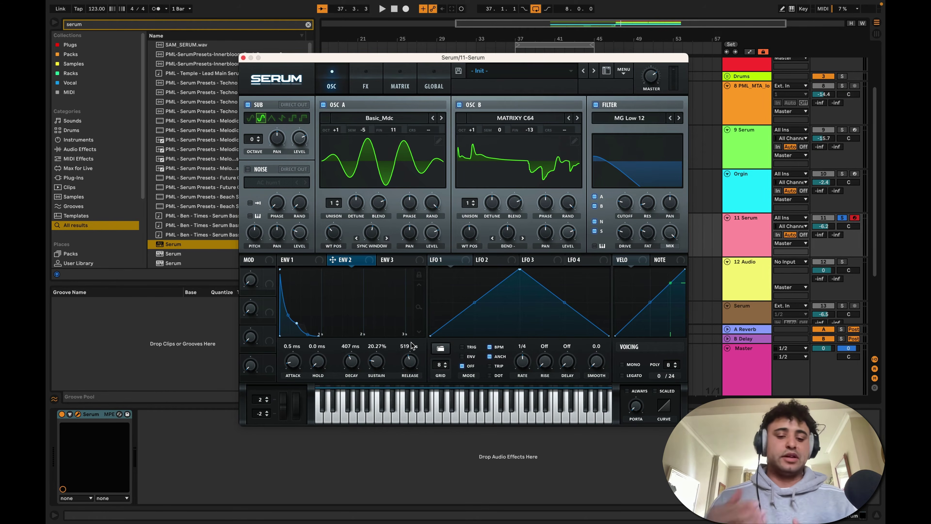
{"action": "key", "text": "space"}
{"action": "left_click", "coordinate": [334, 312]}
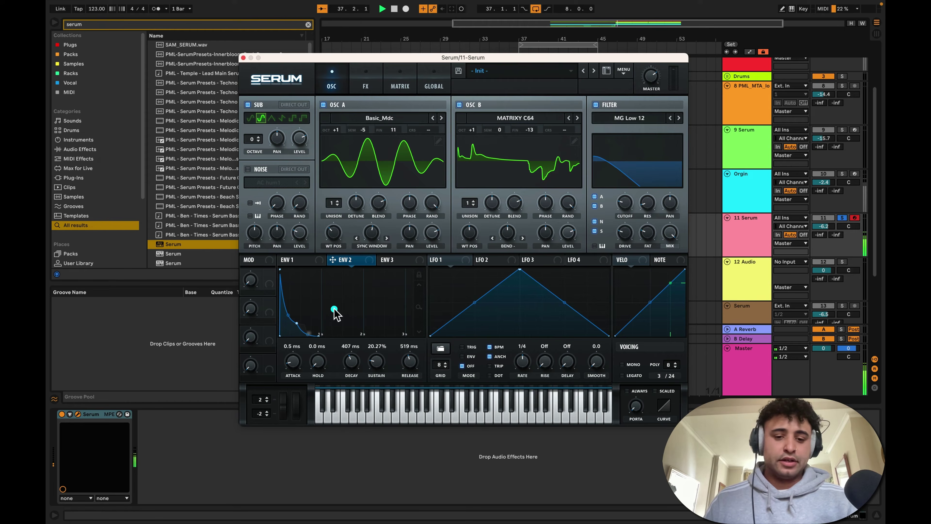
{"action": "key", "text": "space"}
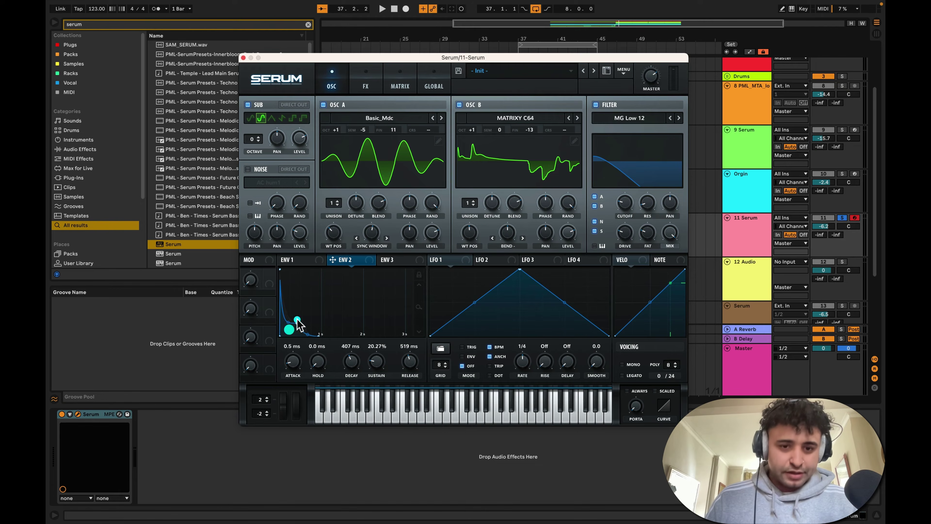
- Assign envelope 2 to modulate the filter cutoff and play the track to hear it
{"action": "left_click_drag", "start_coordinate": [333, 259], "coordinate": [615, 217]}
{"action": "key", "text": "space"}
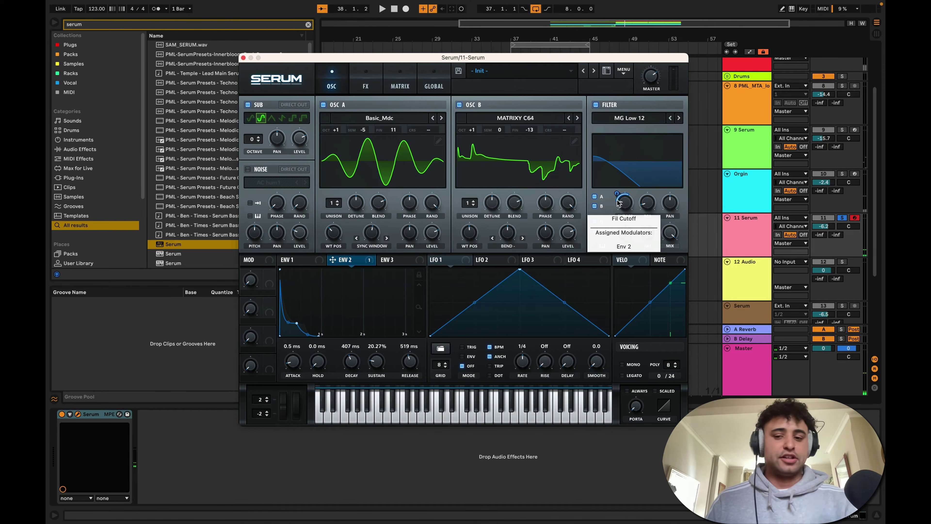
{"action": "key", "text": "space"}
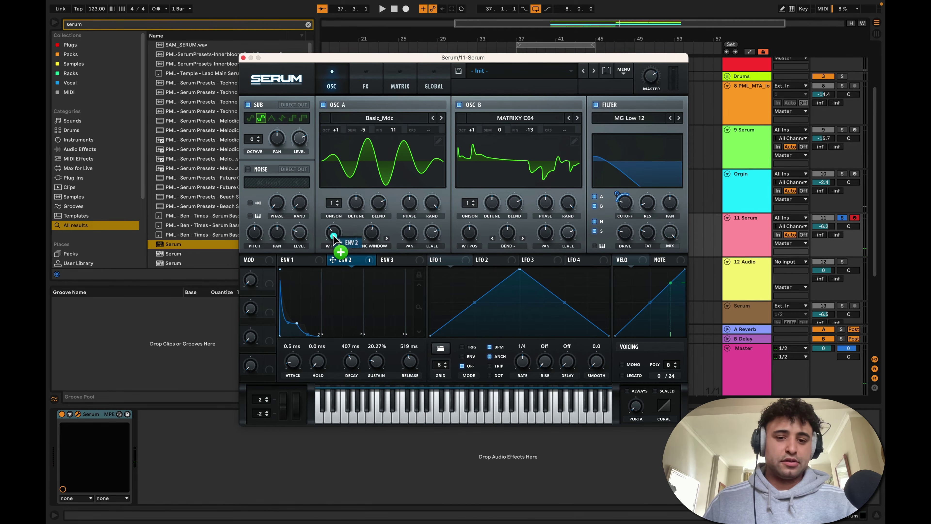
- Assign envelope 2 to the wavetable position of oscillators A and B, checking each in playback
{"action": "left_click_drag", "start_coordinate": [333, 234], "coordinate": [333, 235]}
{"action": "key", "text": "space"}
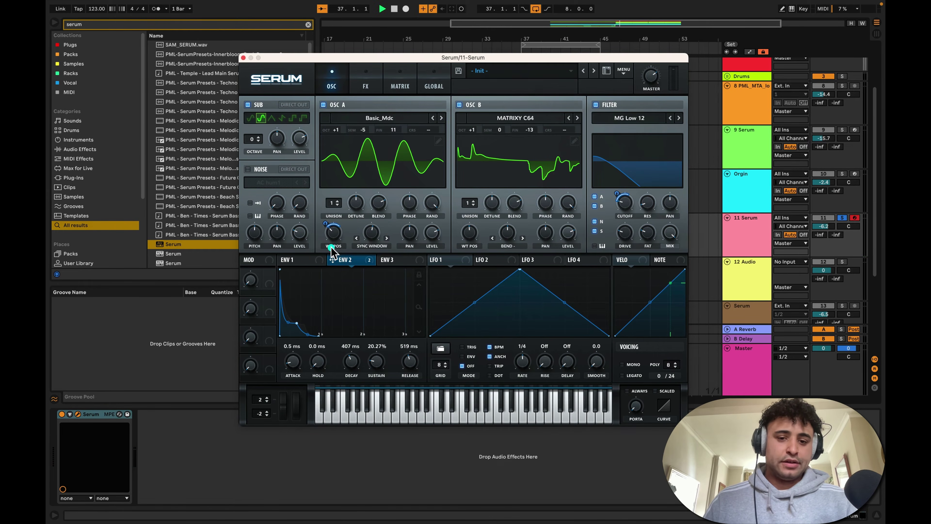
{"action": "key", "text": "space"}
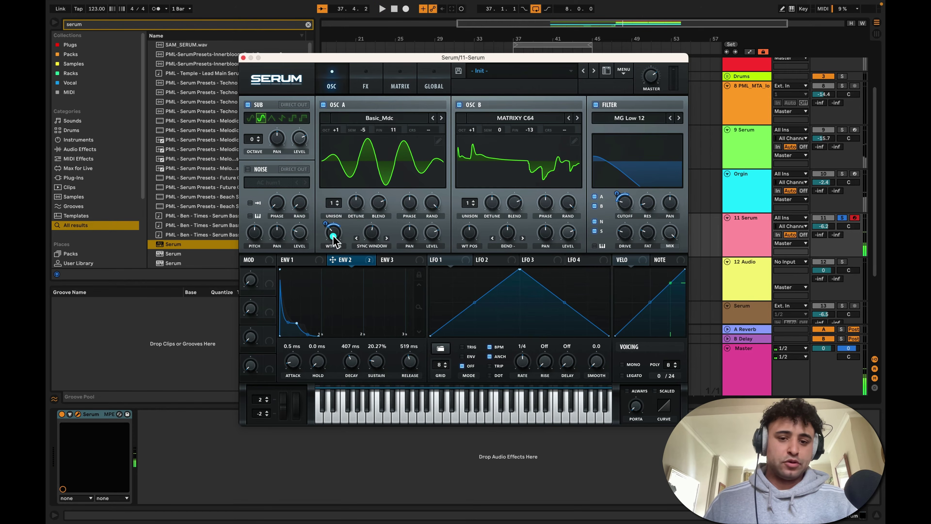
{"action": "left_click_drag", "start_coordinate": [344, 264], "coordinate": [463, 238]}
{"action": "key", "text": "space"}
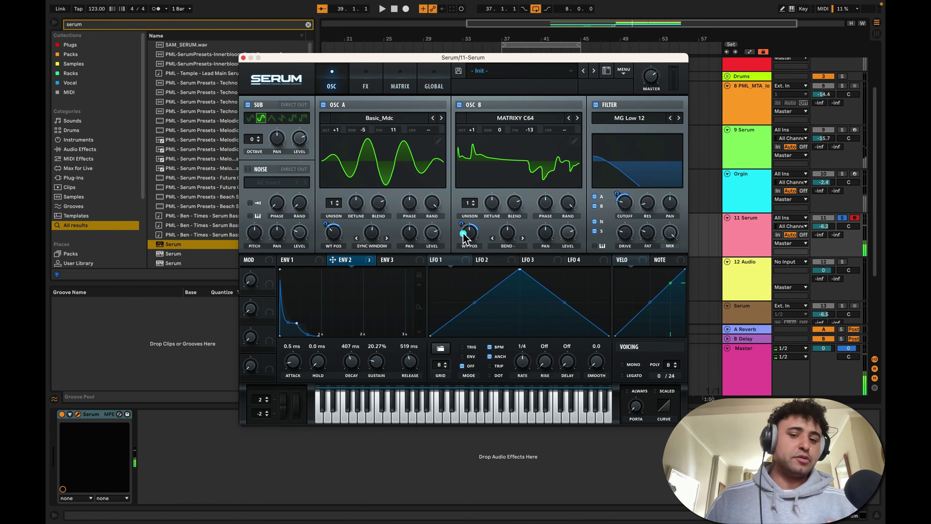
- Enable the noise oscillator and load the Organics noise sample CymLoop
{"action": "left_click", "coordinate": [249, 170]}
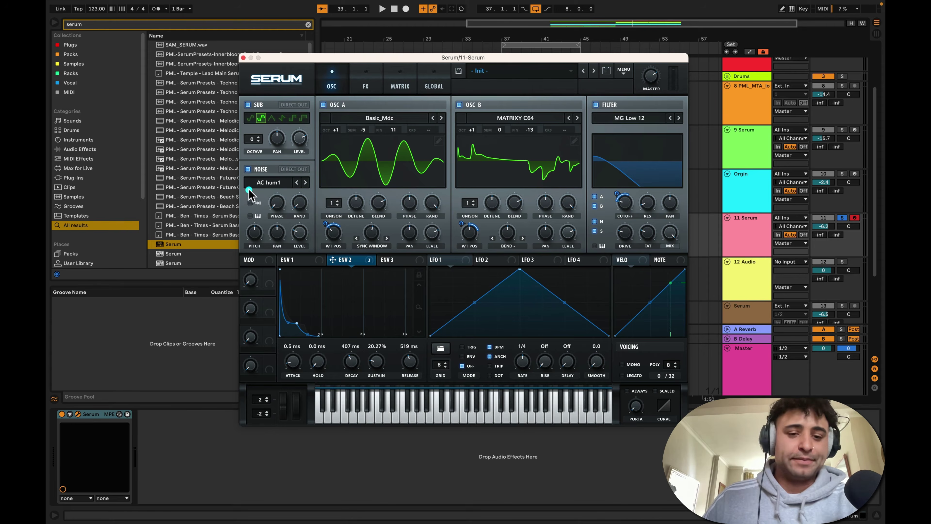
{"action": "left_click", "coordinate": [279, 183]}
{"action": "mouse_move", "coordinate": [282, 229]}
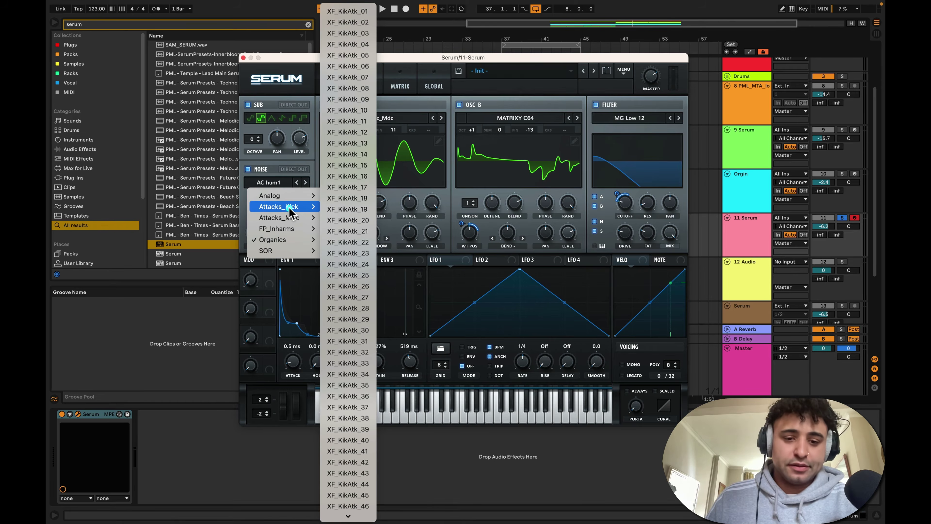
{"action": "left_click", "coordinate": [290, 236]}
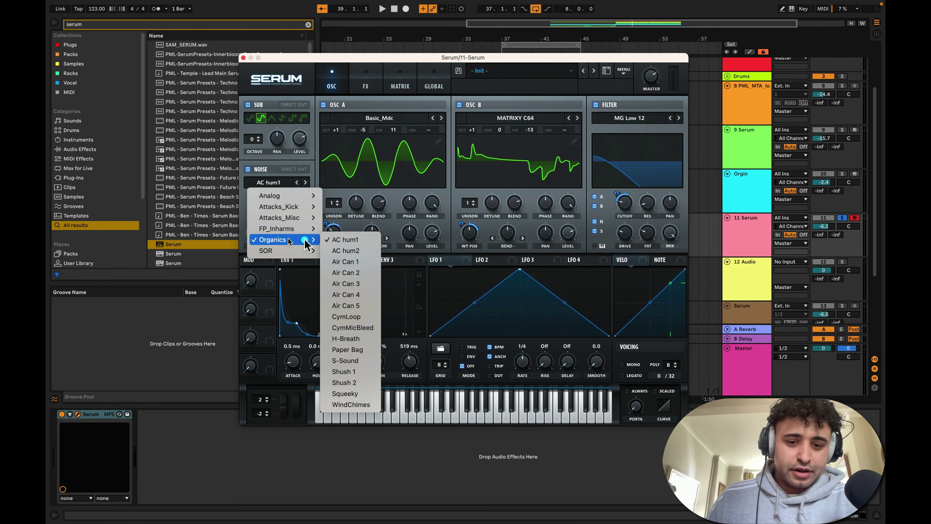
{"action": "left_click", "coordinate": [337, 316]}
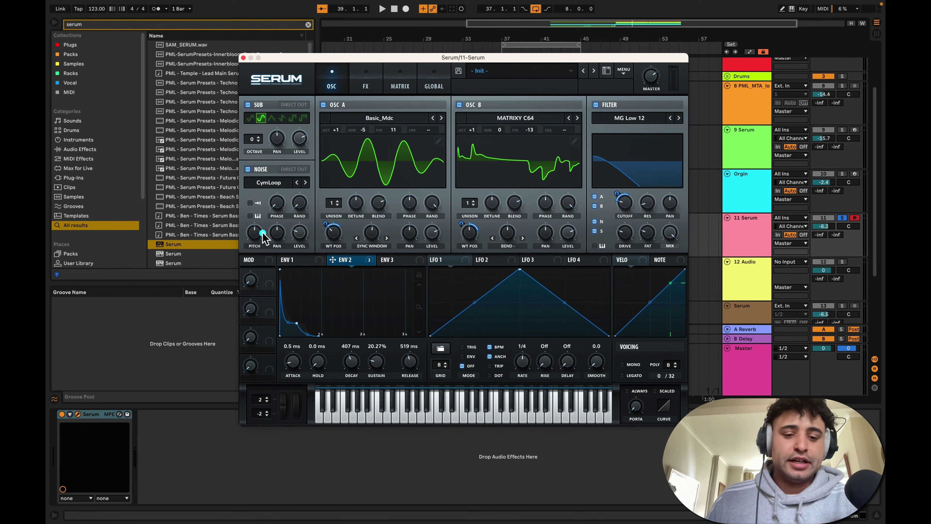
- Adjust the noise oscillator's level and fine-tune the filter cutoff while listening to the track
{"action": "mouse_move", "coordinate": [260, 233]}
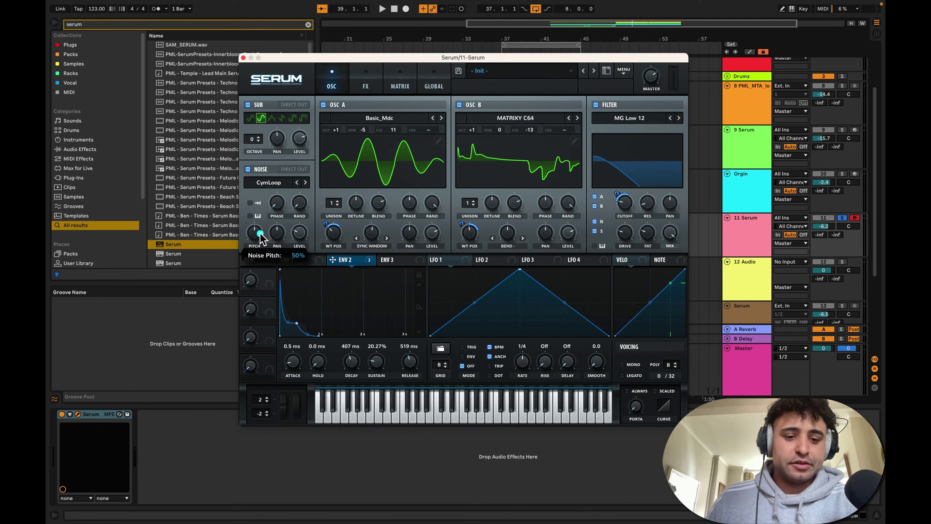
{"action": "left_click", "coordinate": [261, 214]}
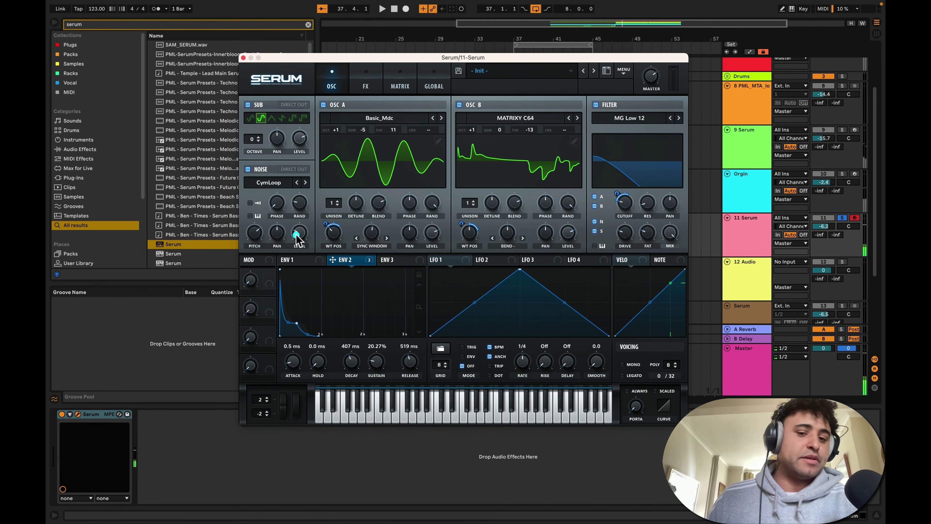
{"action": "mouse_move", "coordinate": [298, 240]}
{"action": "left_click_drag", "start_coordinate": [298, 238], "coordinate": [298, 238]}
{"action": "key", "text": "space"}
{"action": "mouse_move", "coordinate": [624, 202]}
{"action": "left_mouse_down"}
{"action": "mouse_move", "coordinate": [622, 176]}
{"action": "mouse_move", "coordinate": [620, 204]}
{"action": "left_mouse_up"}
{"action": "key", "text": "space"}
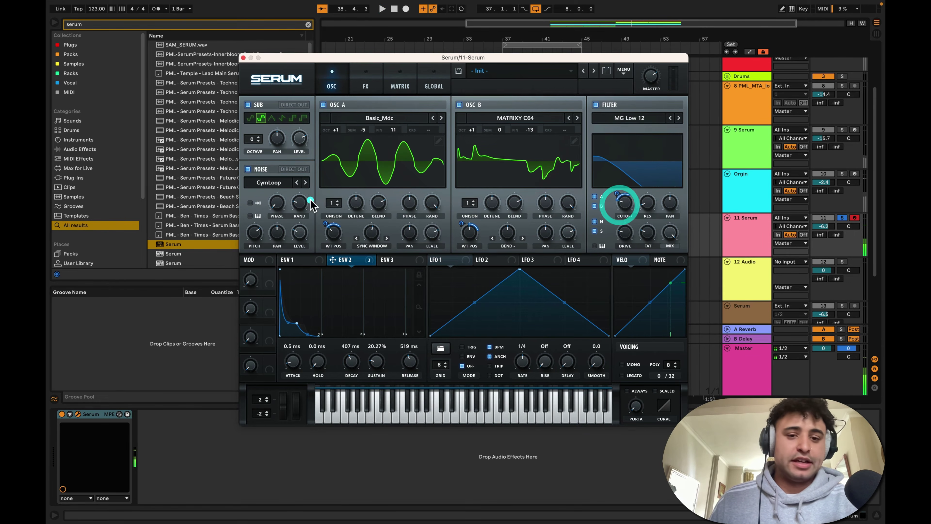
- Try sending the noise oscillator directly to the output, bypassing the filter, and listen to it
{"action": "left_click", "coordinate": [293, 169]}
{"action": "key", "text": "space"}
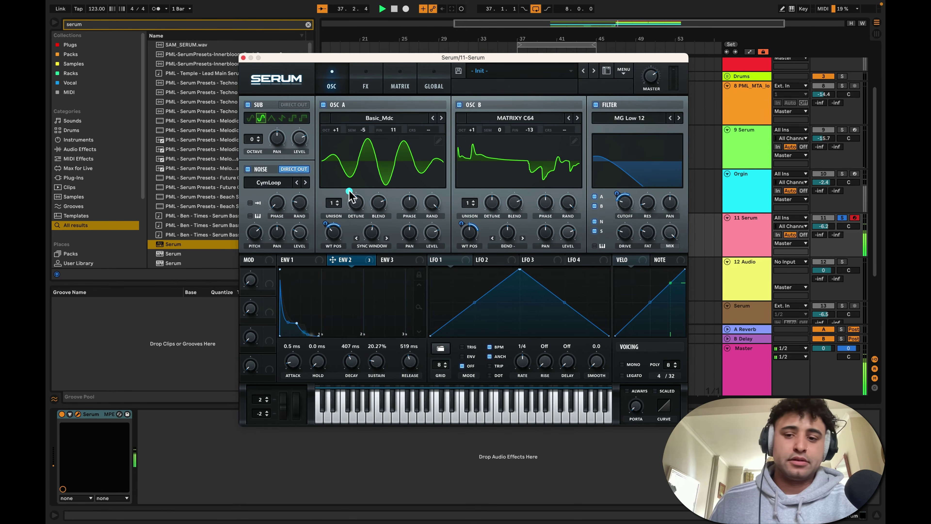
{"action": "key", "text": "space"}
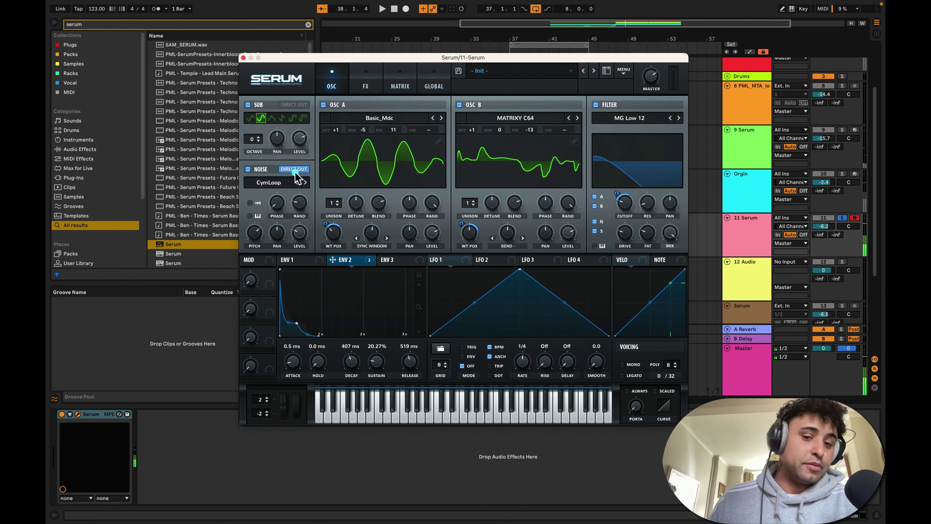
- Fine-tune the filter resonance while the track plays
{"action": "key", "text": "space"}
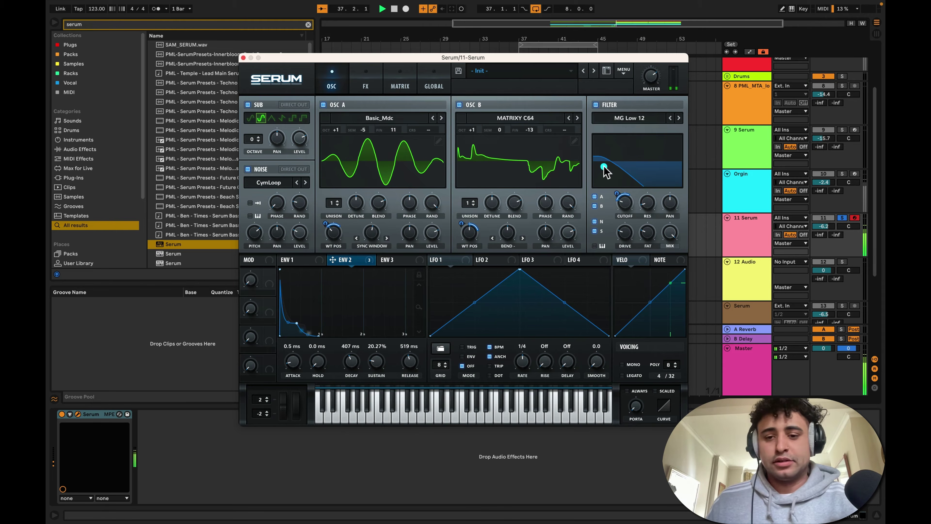
{"action": "left_click_drag", "start_coordinate": [641, 203], "coordinate": [643, 209]}
{"action": "key", "text": "space"}
- Enable the Reverb effect and shorten its decay to about 2.6 s, checking the sound in playback
{"action": "left_click", "coordinate": [365, 87]}
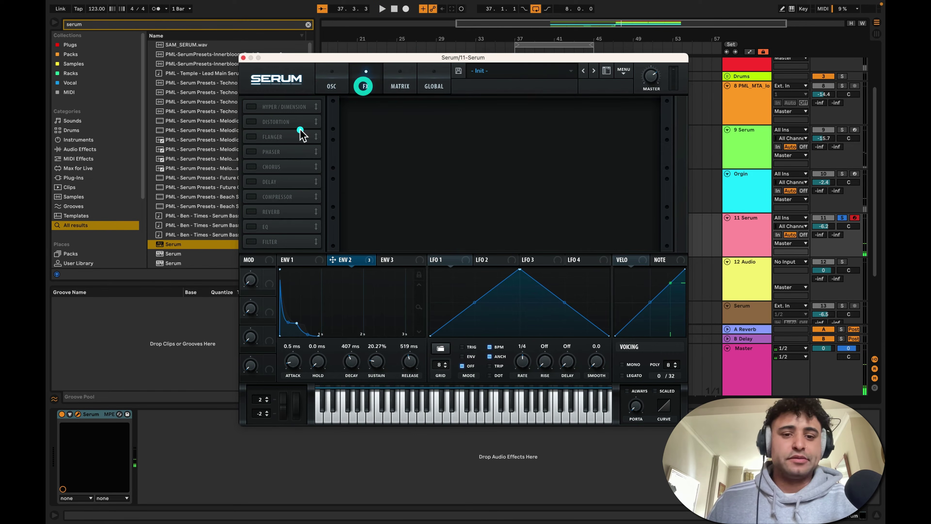
{"action": "left_click", "coordinate": [255, 211]}
{"action": "key", "text": "space"}
{"action": "left_click", "coordinate": [460, 111]}
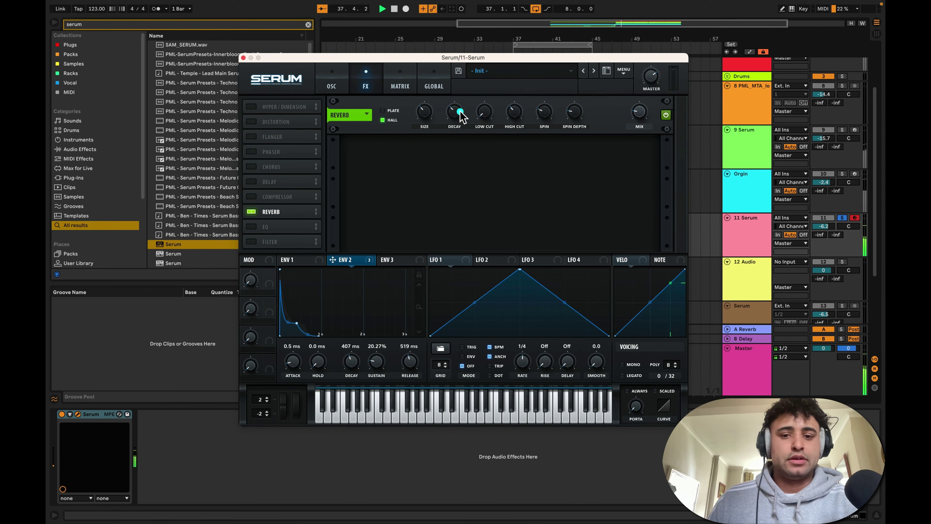
{"action": "left_click_drag", "start_coordinate": [459, 112], "coordinate": [458, 118]}
{"action": "key", "text": "space"}
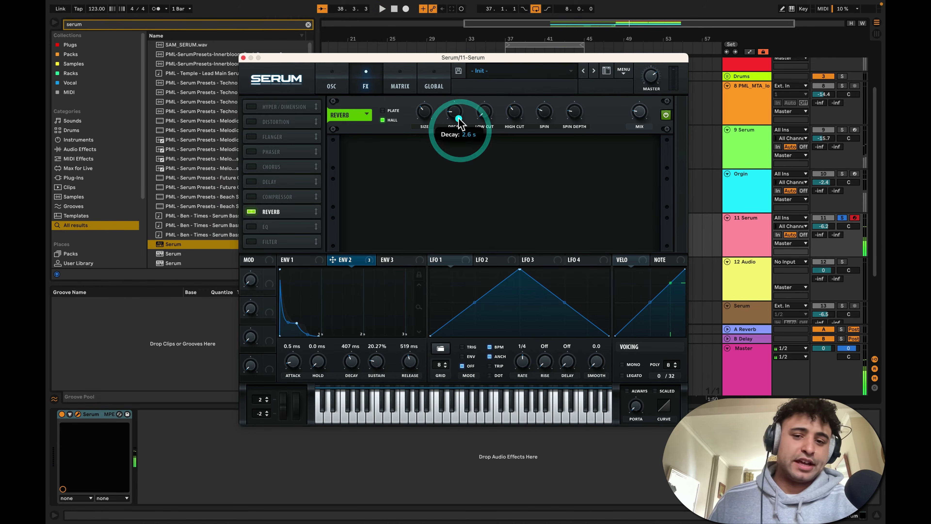
{"action": "key", "text": "space"}
{"action": "left_click", "coordinate": [458, 118]}
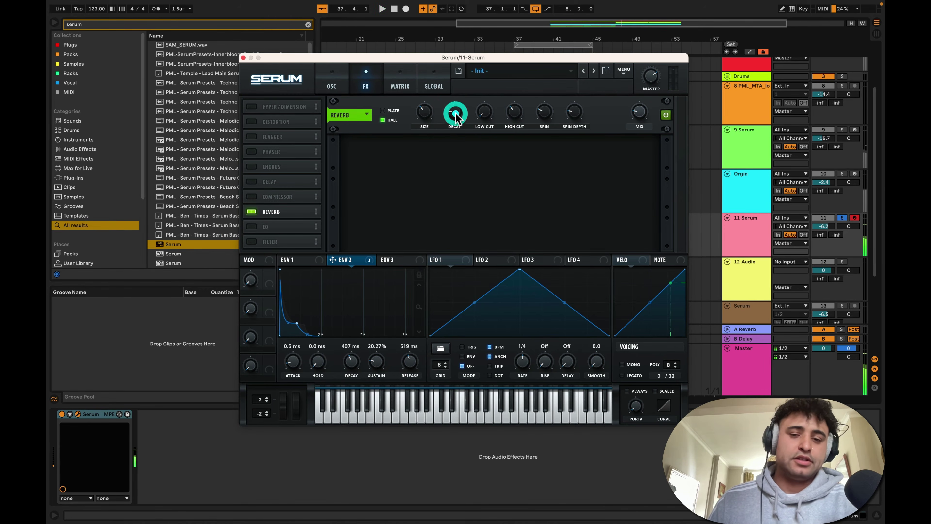
{"action": "left_click", "coordinate": [424, 110]}
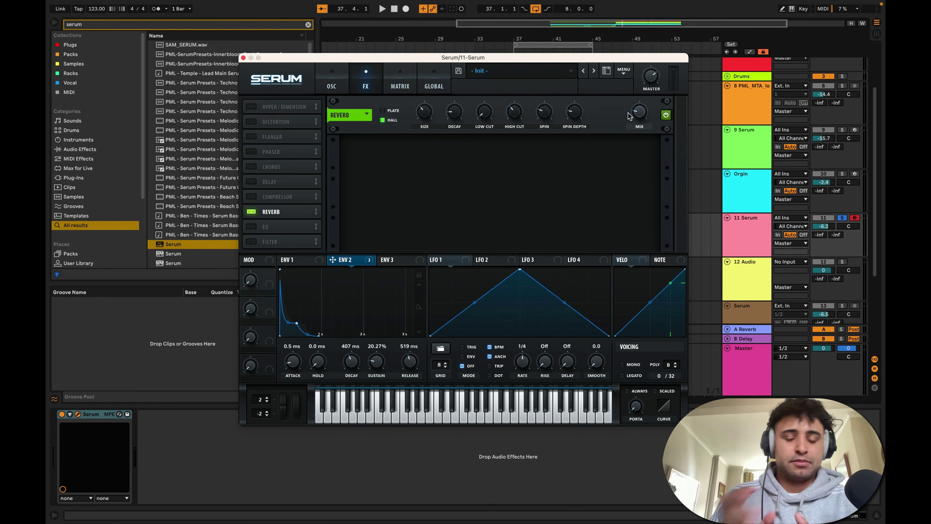
- Close the synth window and show the devices of the brown frozen Serum track in the arrangement
{"action": "left_click", "coordinate": [244, 57]}
{"action": "scroll", "coordinate": [727, 245], "scroll_direction": "down", "scroll_amount": 3}
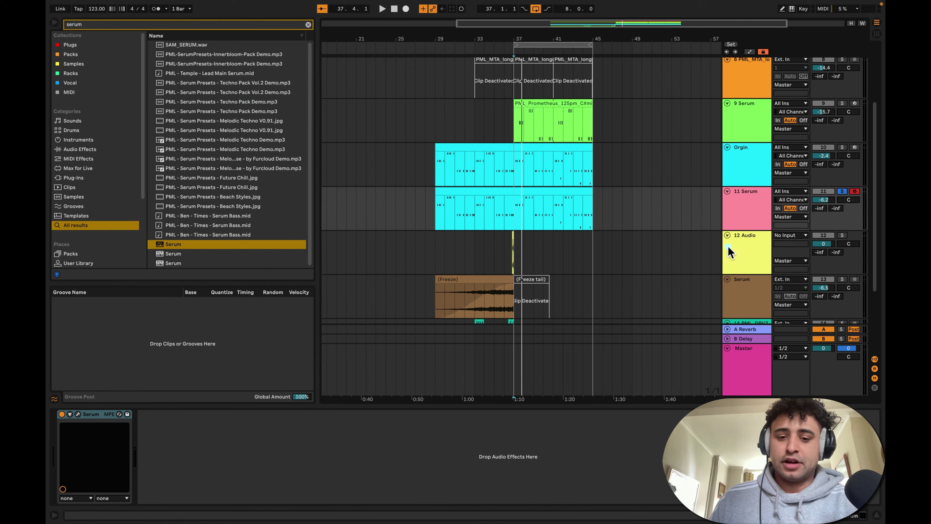
{"action": "left_click", "coordinate": [510, 279]}
{"action": "left_click", "coordinate": [470, 266]}
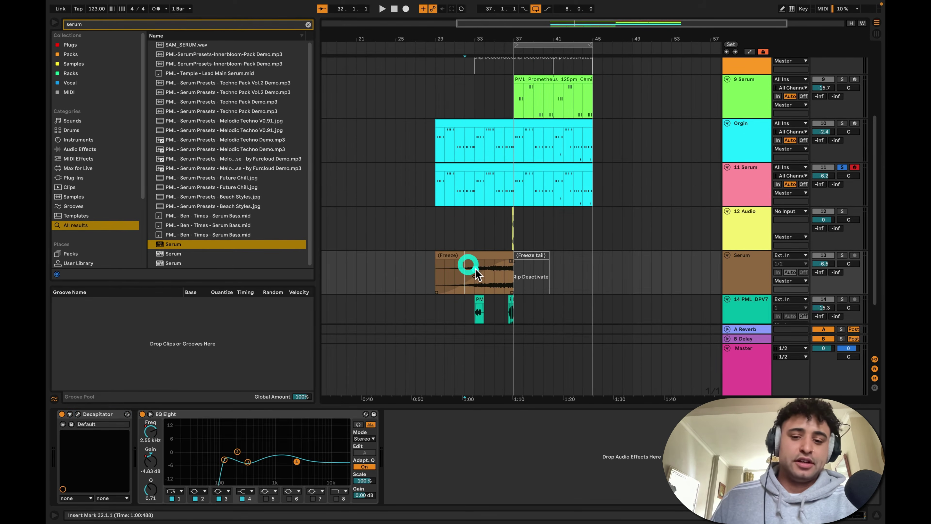
- Listen to the brown frozen Serum track with the Reverb settings of track 11's Serum open, then close the synth window
{"action": "key", "text": "space"}
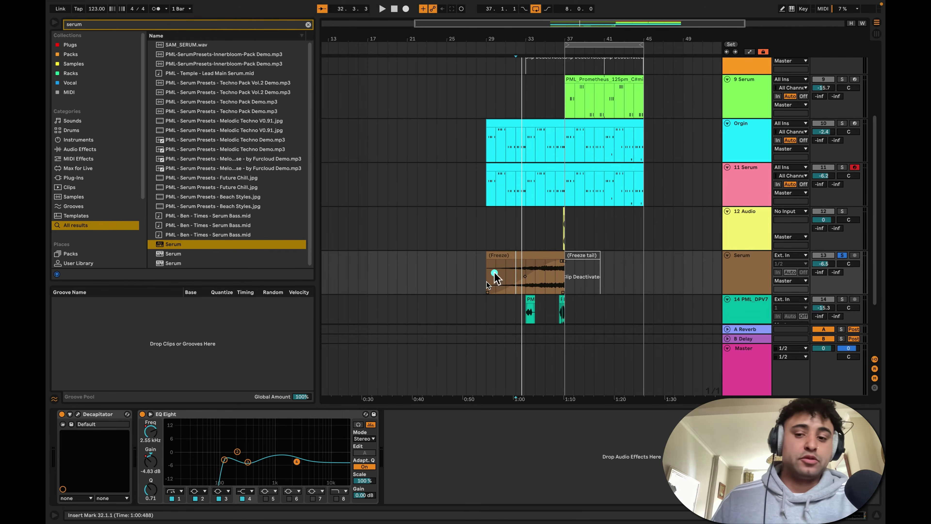
{"action": "left_click", "coordinate": [737, 204]}
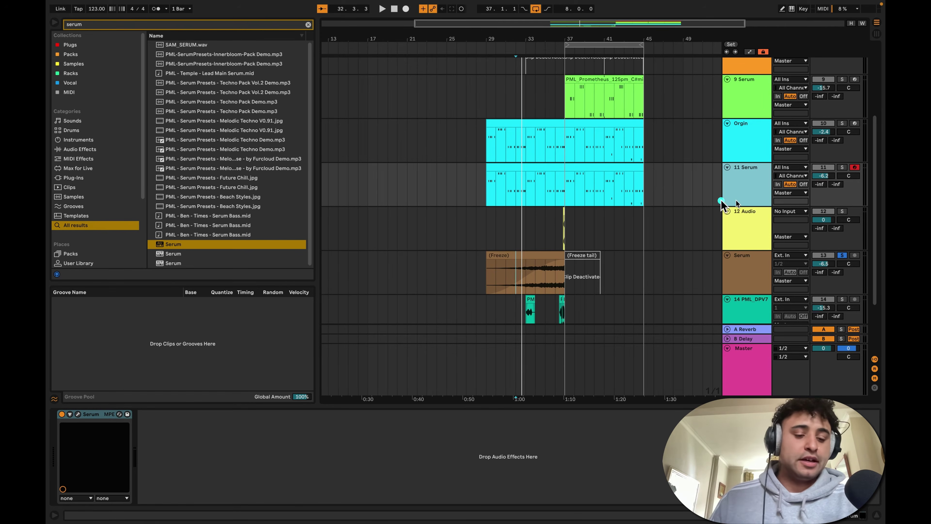
{"action": "left_click", "coordinate": [79, 415]}
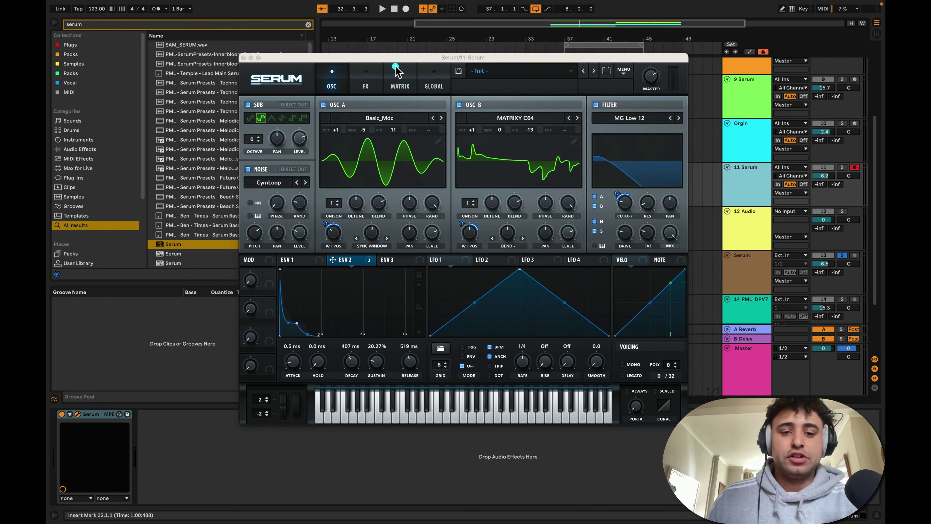
{"action": "left_click", "coordinate": [367, 86]}
{"action": "key", "text": "space"}
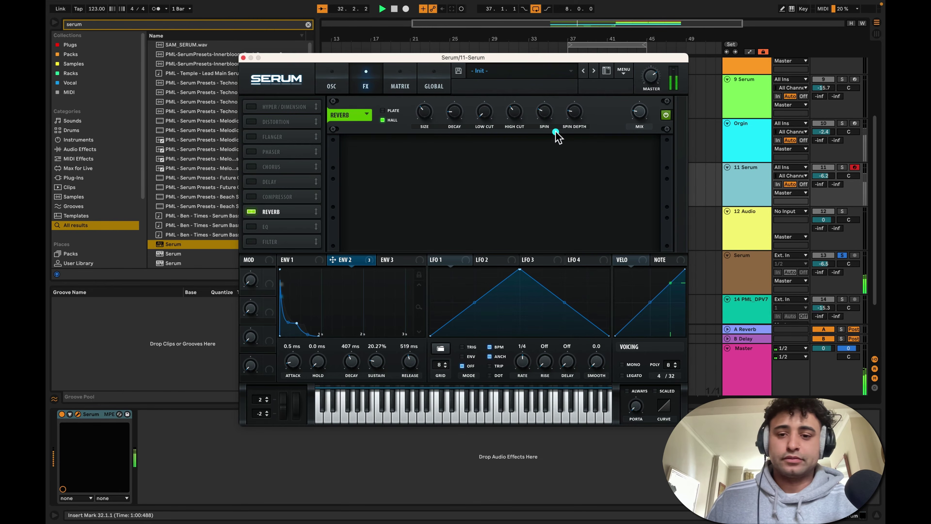
{"action": "left_click", "coordinate": [244, 58]}
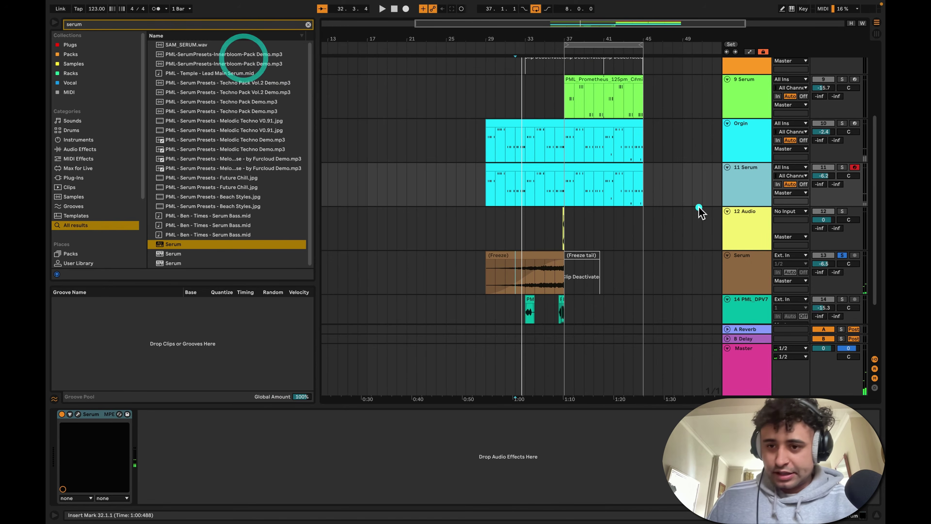
- Add an EQ Eight after Serum on track 11 and move its first band to about 45 Hz
{"action": "left_click", "coordinate": [725, 189]}
{"action": "left_click", "coordinate": [535, 168]}
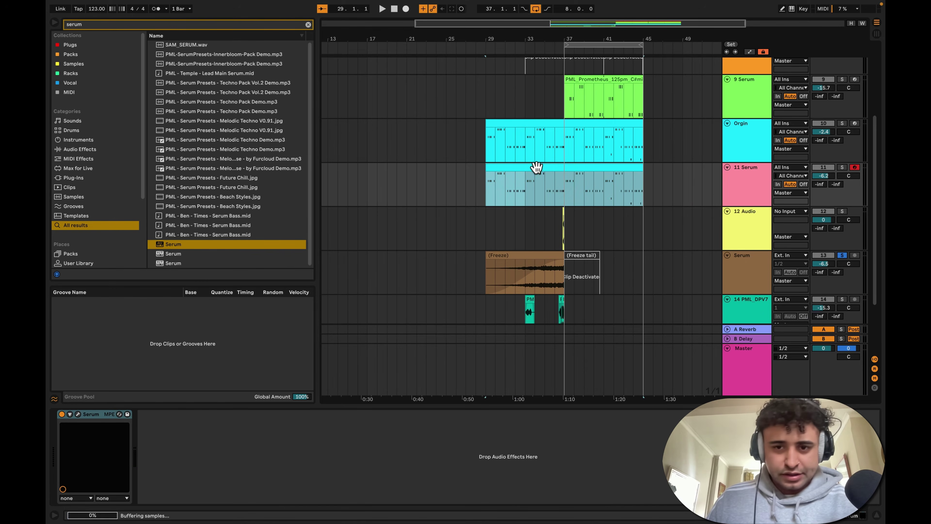
{"action": "left_click", "coordinate": [308, 25]}
{"action": "type", "text": "eq"}
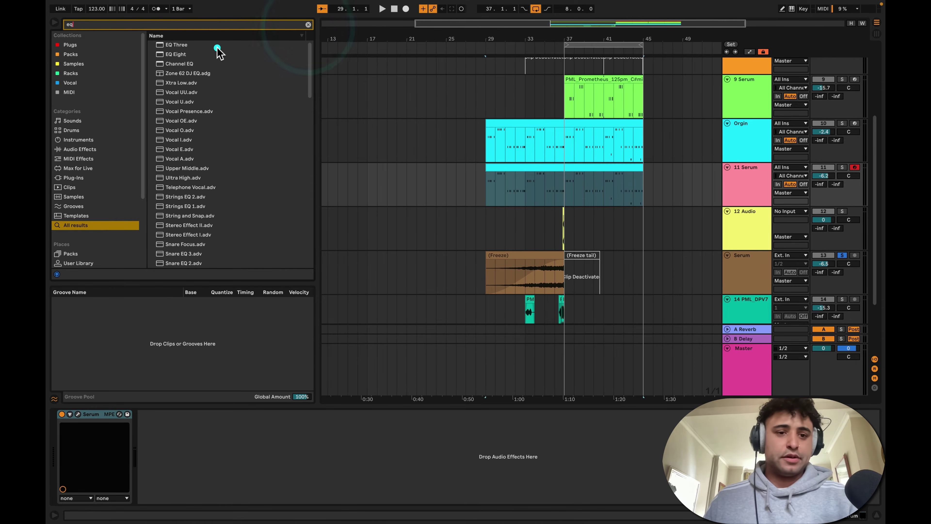
{"action": "double_click", "coordinate": [193, 54]}
{"action": "left_click", "coordinate": [182, 489]}
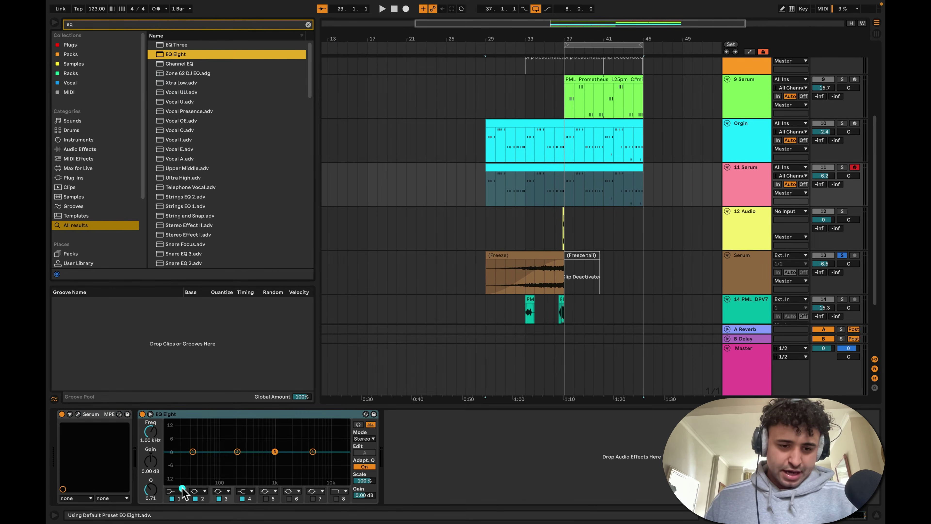
{"action": "left_click_drag", "start_coordinate": [193, 453], "coordinate": [202, 451]}
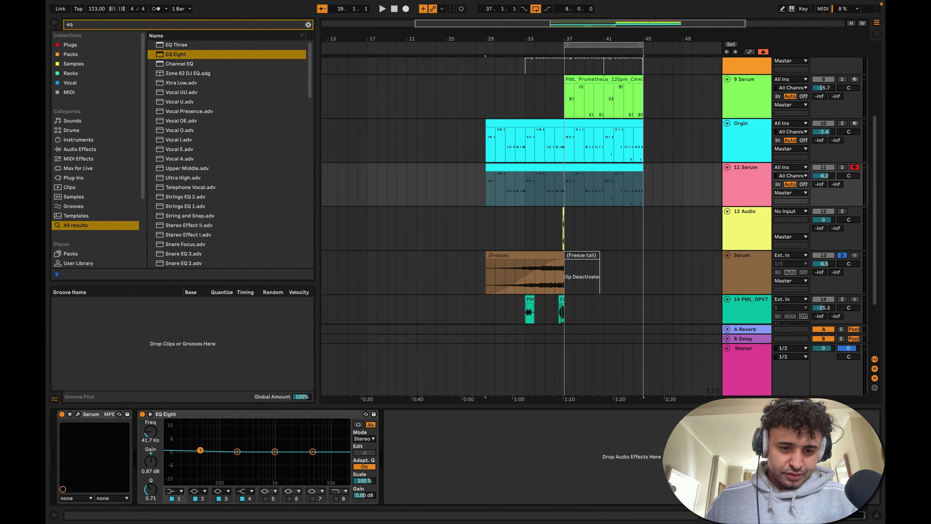
- Solo track 11 and, using playback, boost EQ band 2 by 2.85 dB at 65.3 Hz and set band 4 to -4.59 dB at 3.52 kHz
{"action": "scroll", "coordinate": [390, 387], "scroll_direction": "left", "scroll_amount": 3}
{"action": "key", "text": "space"}
{"action": "key", "text": "s"}
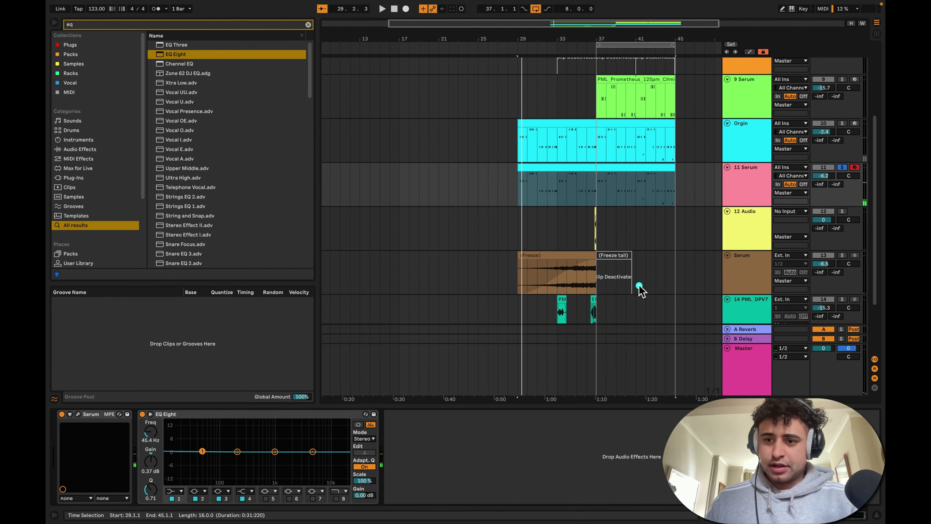
{"action": "key", "text": "space"}
{"action": "key", "text": "space"}
{"action": "left_click_drag", "start_coordinate": [262, 447], "coordinate": [215, 446]}
{"action": "key", "text": "space"}
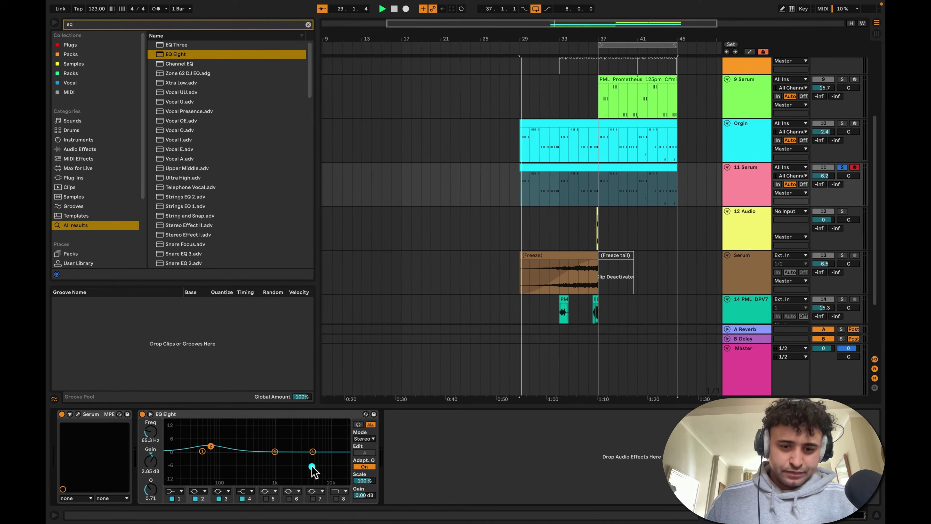
{"action": "left_click_drag", "start_coordinate": [313, 452], "coordinate": [304, 461]}
{"action": "key", "text": "space"}
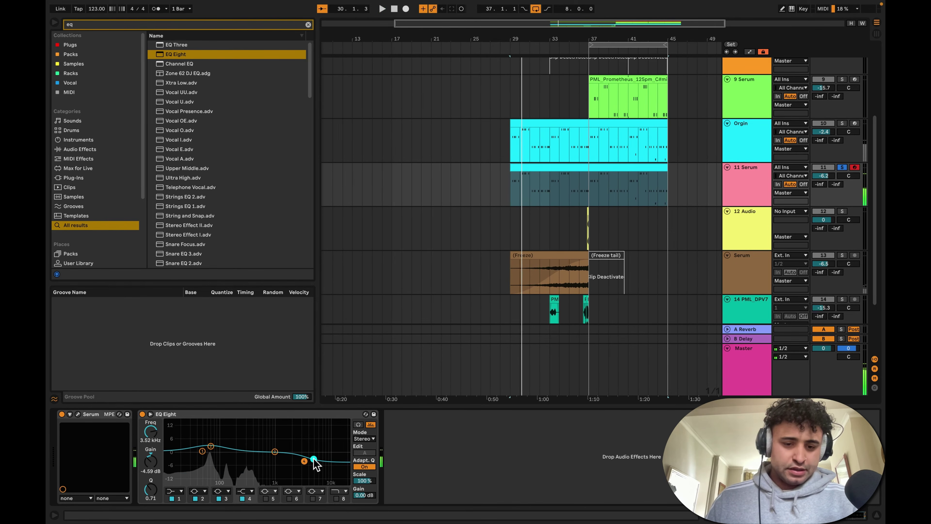
- Add a Compressor to track 11, sidechain it from 2-PML MTA Kick 024, and set its threshold to -14.5 dB
{"action": "key", "text": "super+f"}
{"action": "type", "text": "comp"}
{"action": "double_click", "coordinate": [180, 53]}
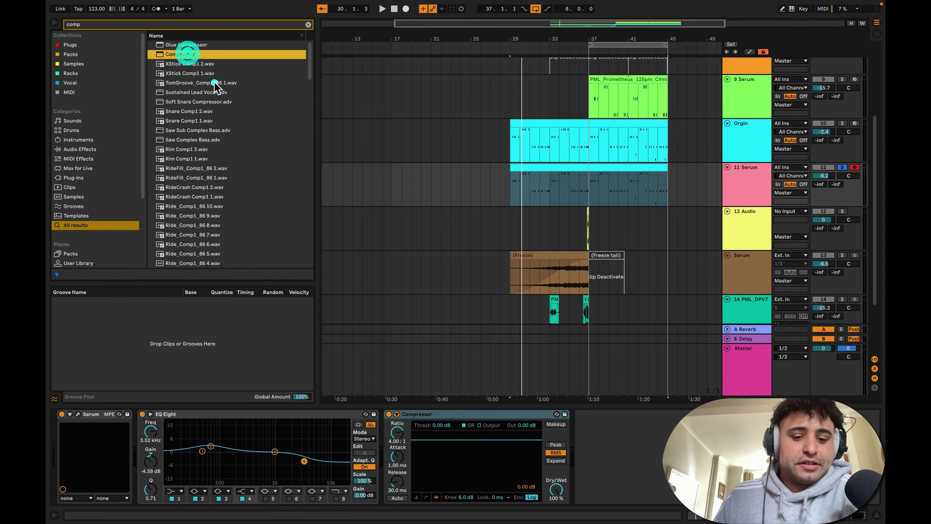
{"action": "left_click", "coordinate": [397, 415]}
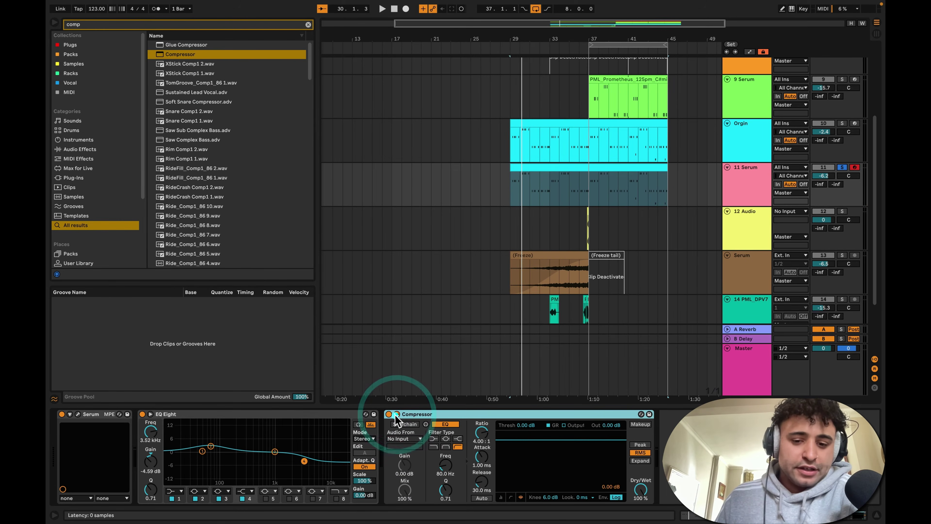
{"action": "left_click", "coordinate": [404, 424]}
{"action": "left_click", "coordinate": [406, 439]}
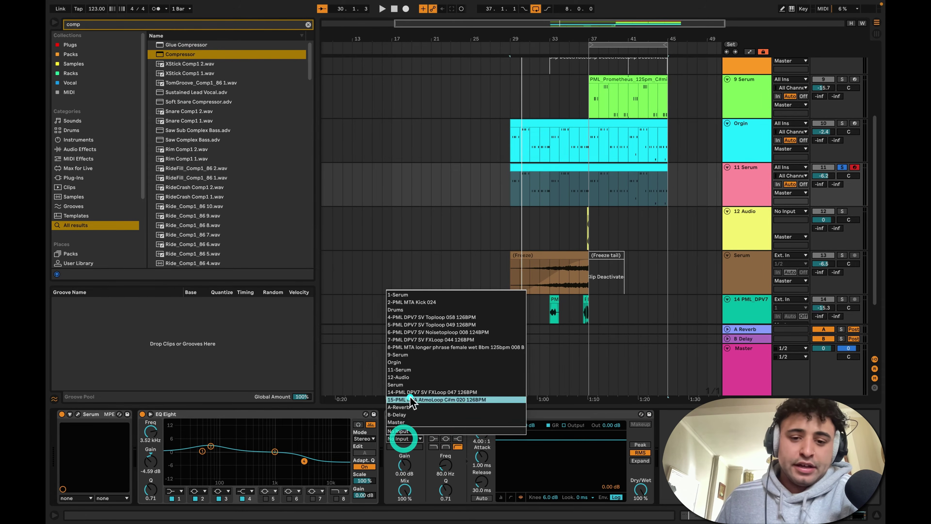
{"action": "left_click", "coordinate": [415, 302]}
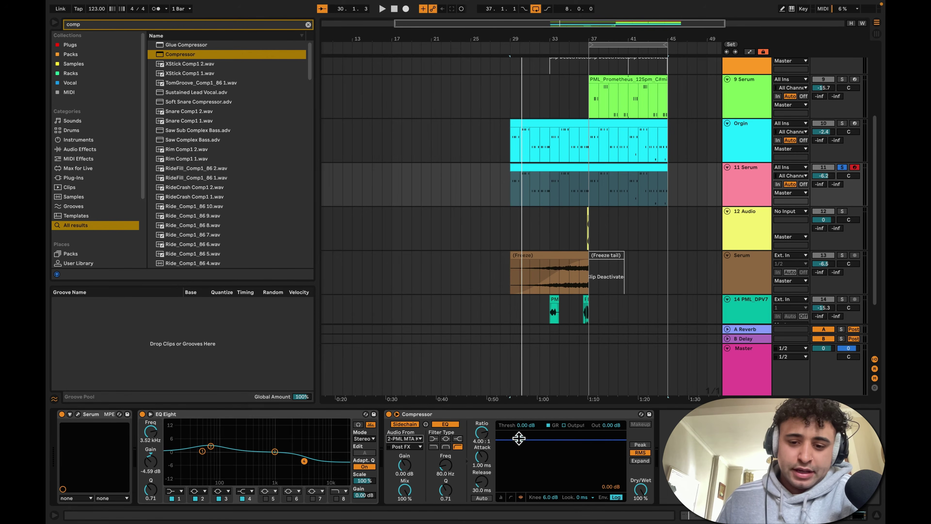
- Play the arrangement from bar 37 with track 9 Serum's devices shown and examine its Compressor's gain reduction
{"action": "left_click", "coordinate": [615, 139]}
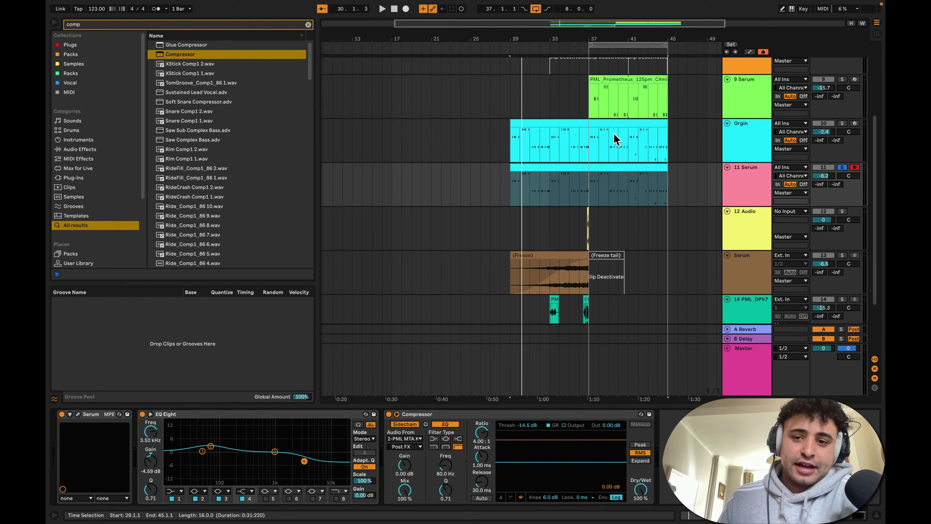
{"action": "left_click", "coordinate": [591, 109]}
{"action": "key", "text": "space"}
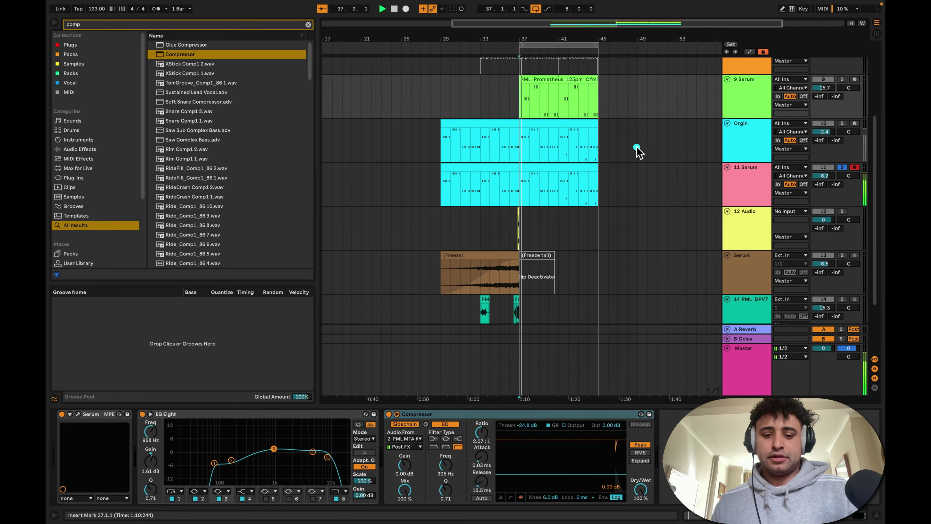
{"action": "key", "text": "space"}
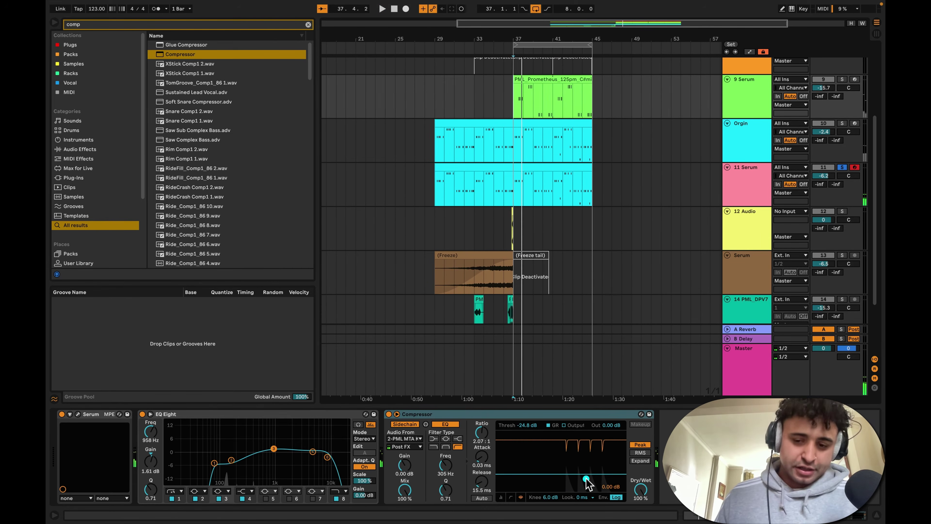
{"action": "key", "text": "space"}
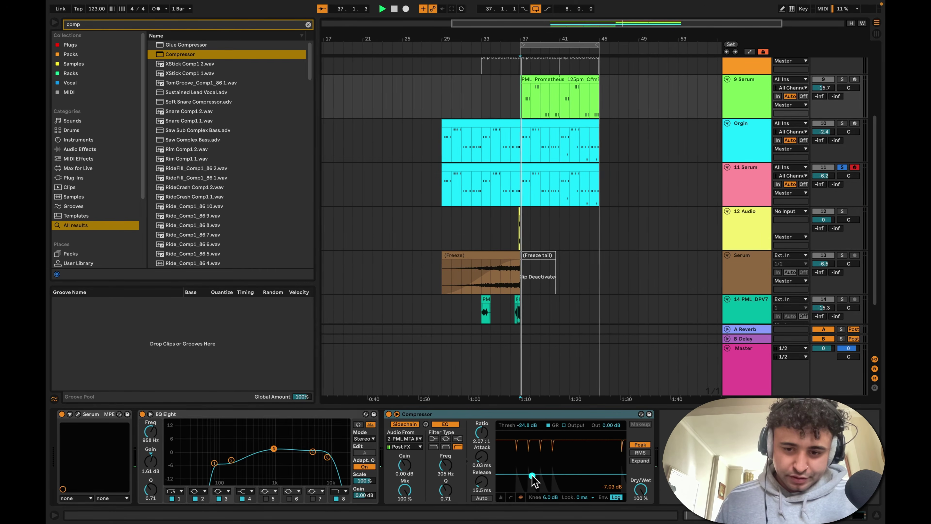
{"action": "key", "text": "space"}
- Set track 9's Compressor to a 276 Hz sidechain filter frequency and an inf : 1 ratio, checking the gain reduction in playback
{"action": "left_click_drag", "start_coordinate": [444, 467], "coordinate": [443, 486]}
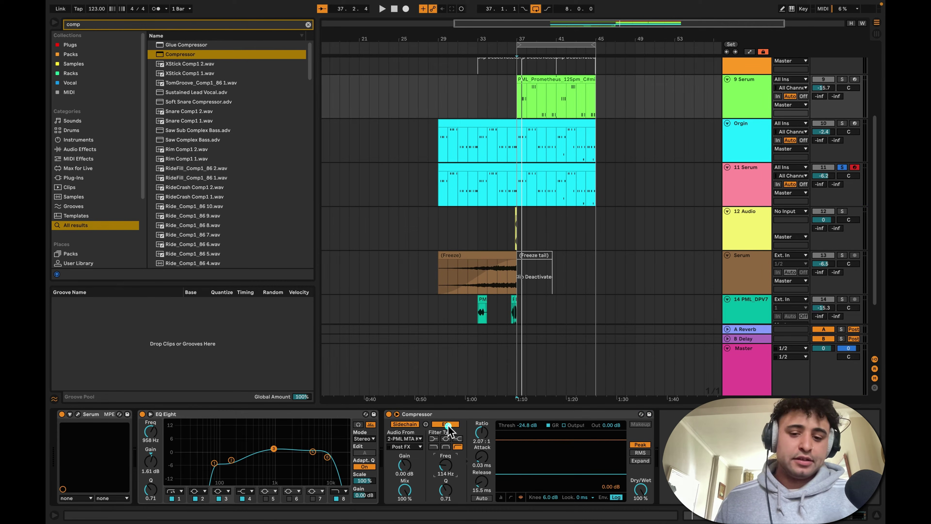
{"action": "left_click", "coordinate": [447, 426]}
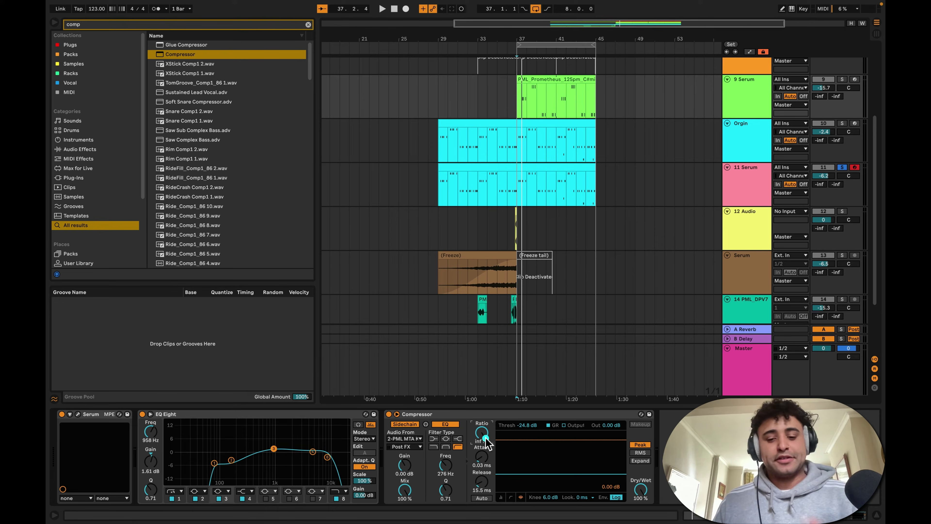
{"action": "key", "text": "space"}
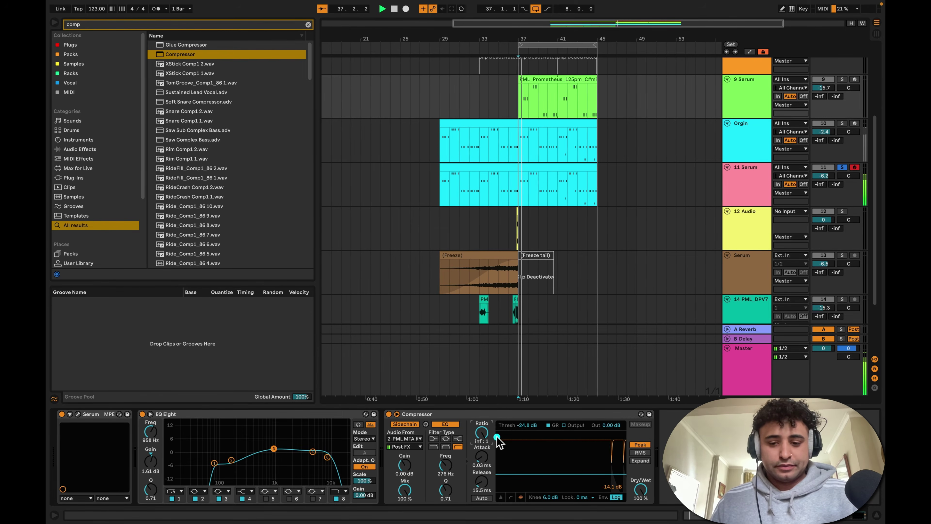
{"action": "left_click_drag", "start_coordinate": [556, 478], "coordinate": [606, 474]}
{"action": "key", "text": "space"}
{"action": "key", "text": "space"}
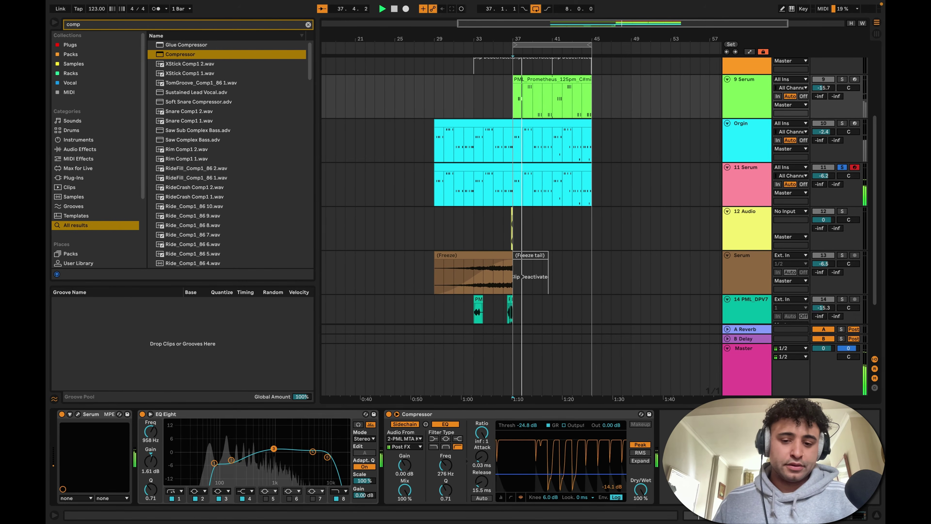
{"action": "key", "text": "space"}
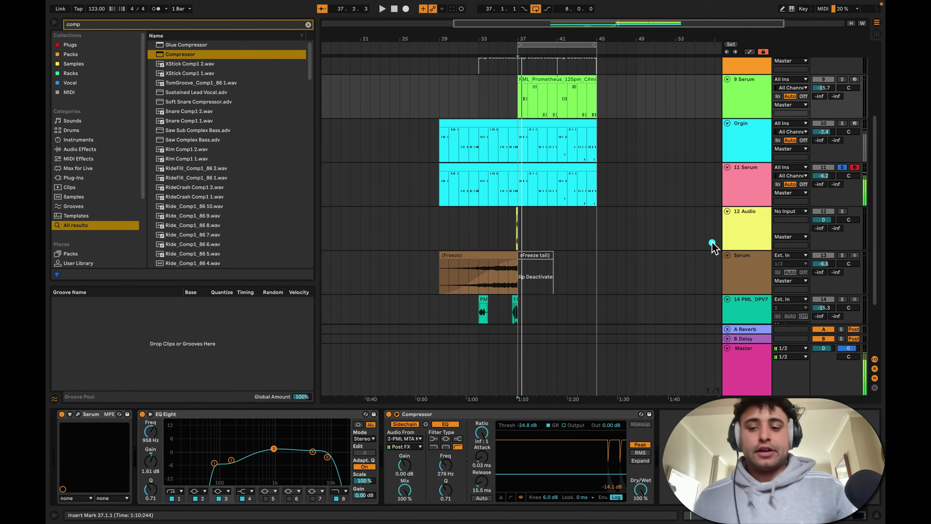
{"action": "key", "text": "space"}
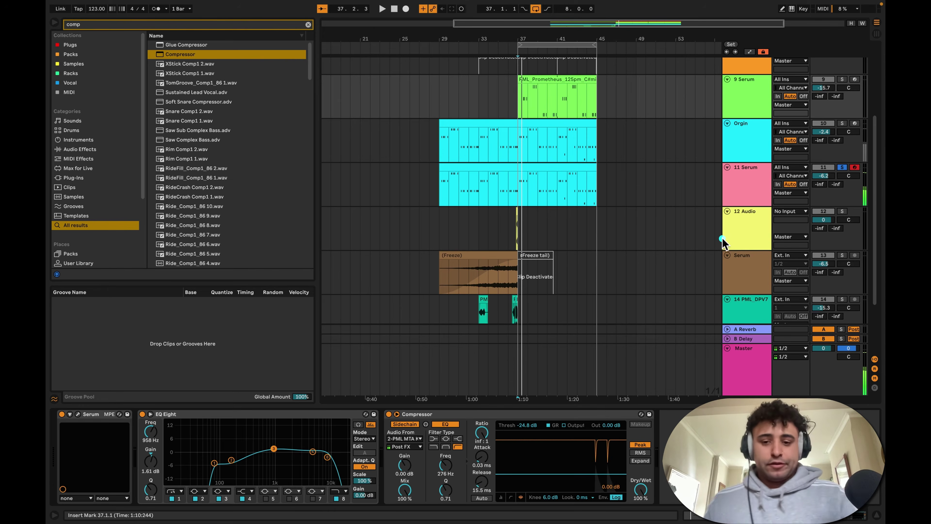
- Set track 11's volume to -2.4 dB, take it out of solo and mute the Orgin track
{"action": "left_click", "coordinate": [765, 191]}
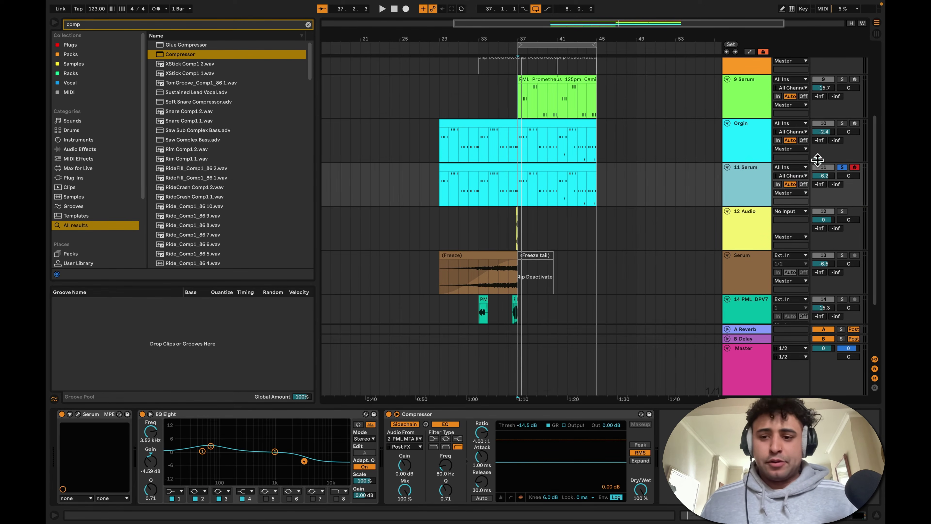
{"action": "left_click_drag", "start_coordinate": [817, 161], "coordinate": [818, 154]}
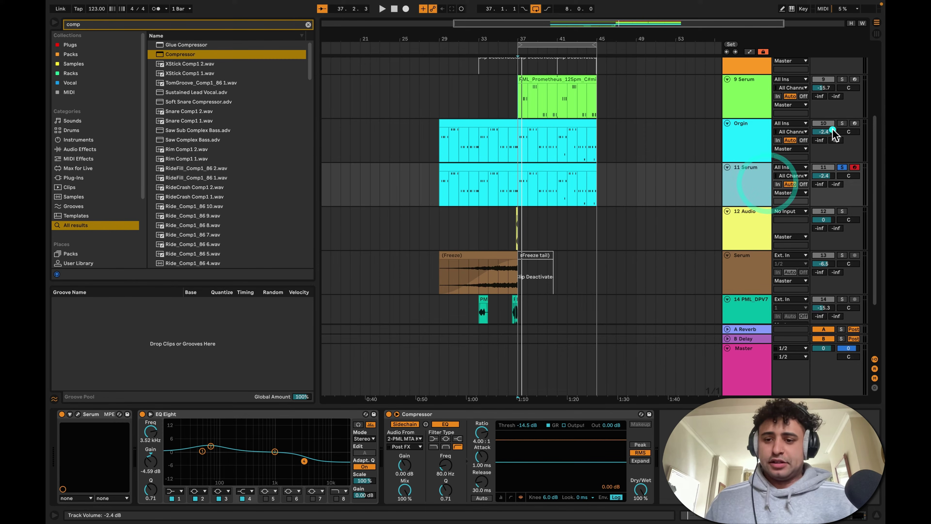
{"action": "left_click", "coordinate": [842, 167]}
{"action": "left_click", "coordinate": [823, 123]}
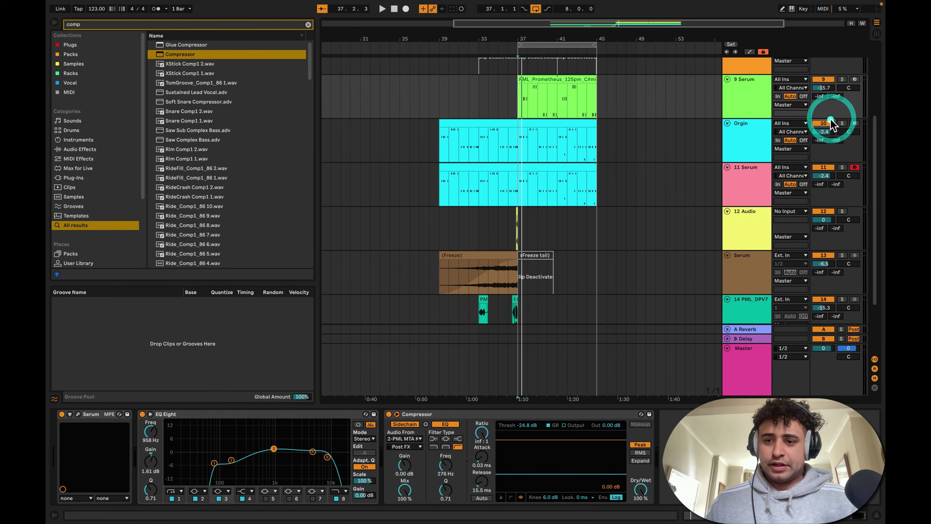
- Expose track 11 Serum's filter cutoff by assigning Fil Cutoff to the device's X axis, and close the synth window
{"action": "left_click", "coordinate": [440, 195]}
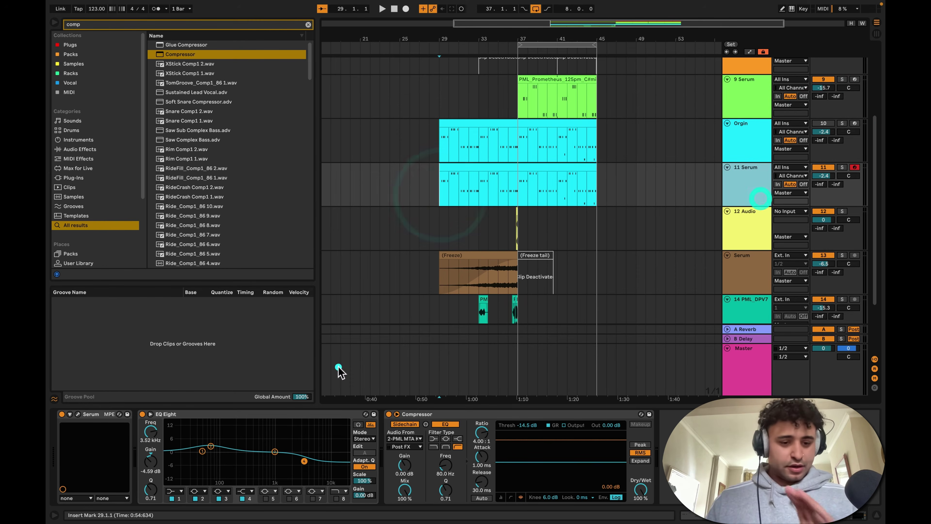
{"action": "left_click", "coordinate": [763, 199]}
{"action": "left_click", "coordinate": [78, 414]}
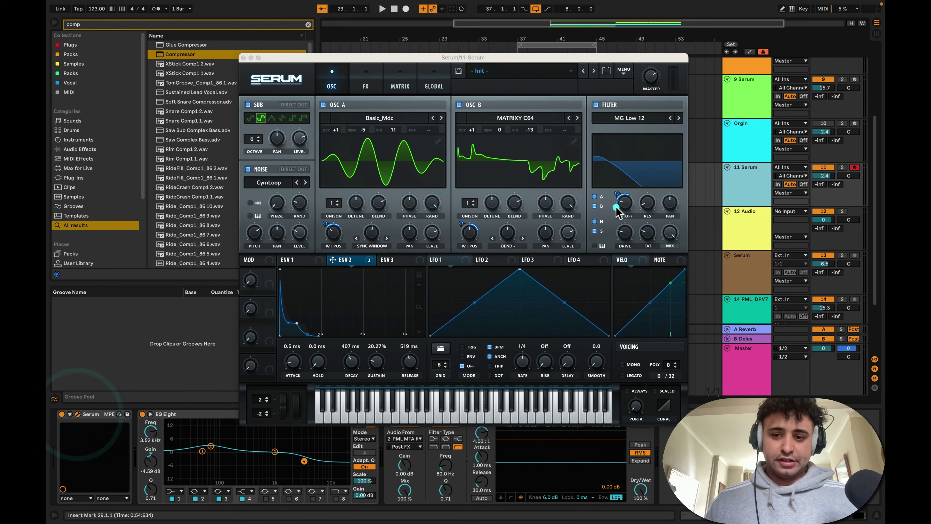
{"action": "left_click", "coordinate": [629, 207]}
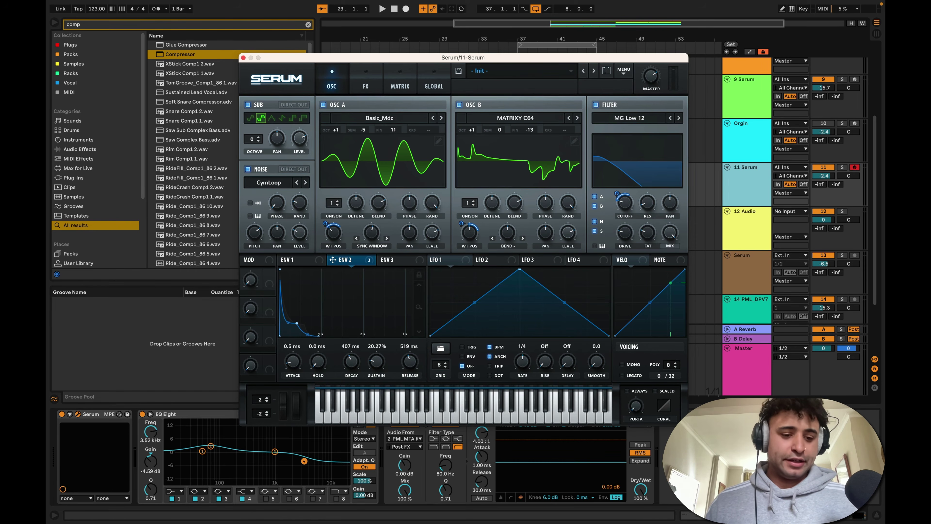
{"action": "left_click", "coordinate": [70, 498]}
{"action": "left_click", "coordinate": [73, 513]}
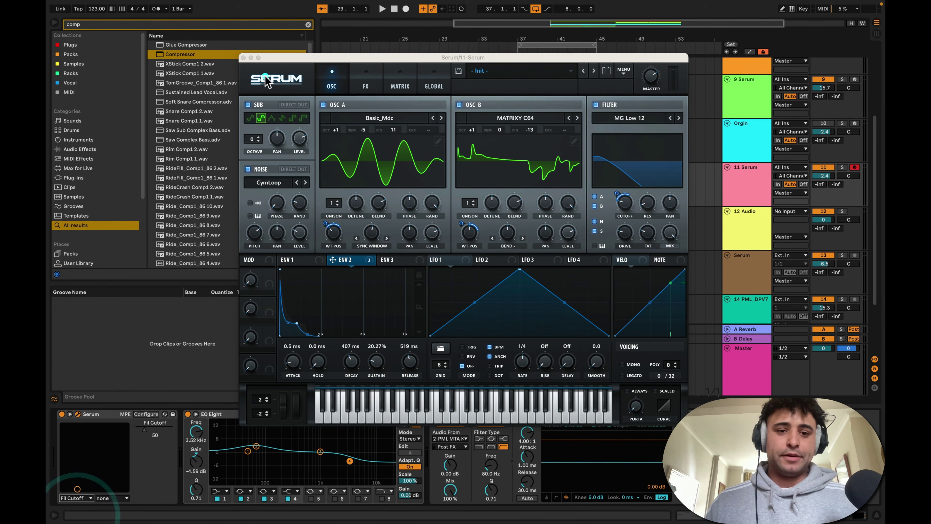
{"action": "left_click", "coordinate": [243, 57]}
- Show the automation lanes and ramp track 11 Serum's Fil Cutoff upward from bar 29 to bar 37
{"action": "key", "text": "a"}
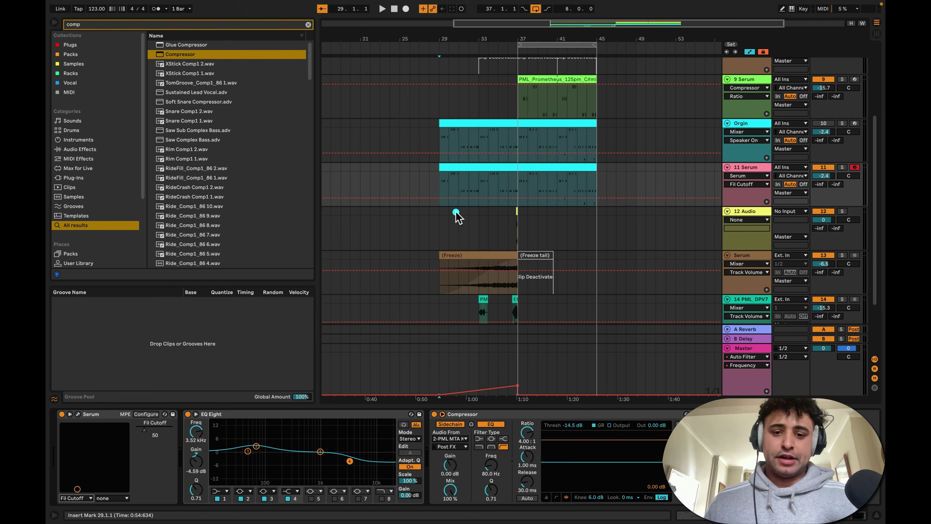
{"action": "left_click", "coordinate": [439, 198]}
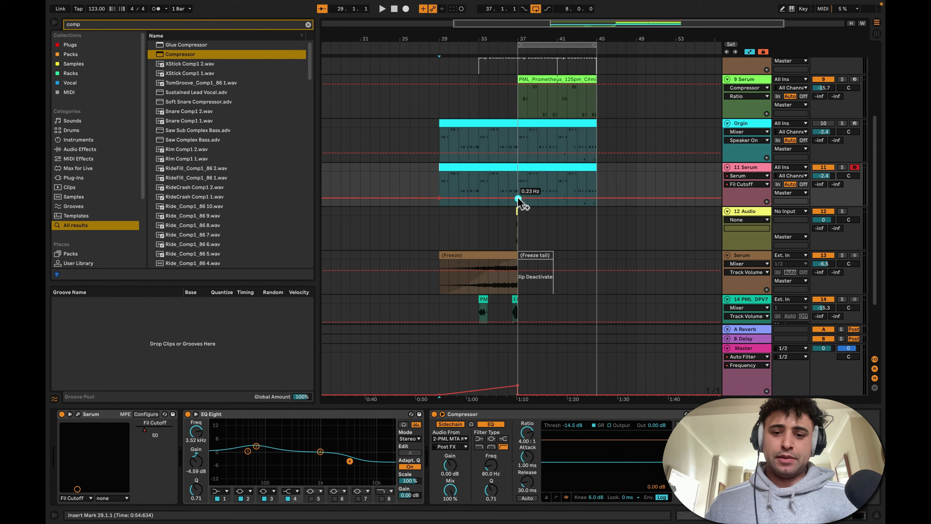
{"action": "left_click_drag", "start_coordinate": [518, 198], "coordinate": [518, 187]}
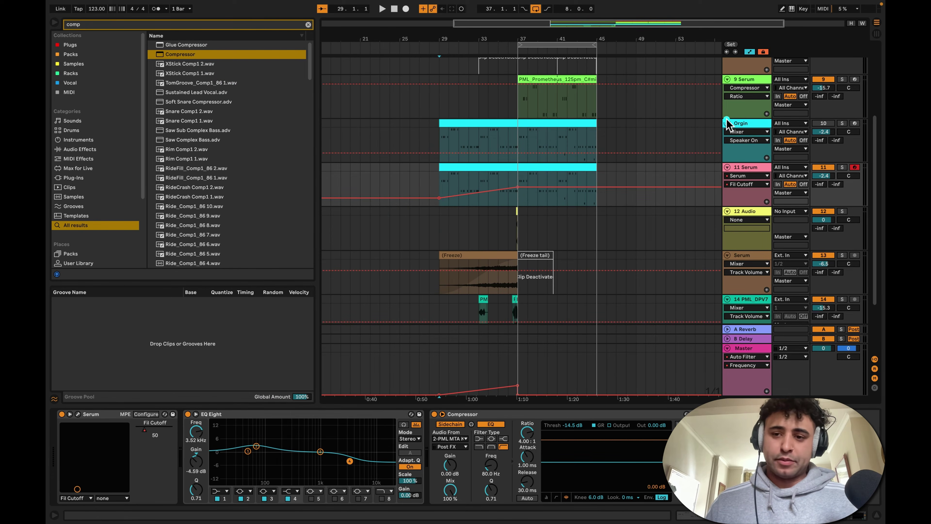
- Display the Orgin track's Serum Fil Cutoff automation to compare its curve with track 11's
{"action": "left_click", "coordinate": [745, 130]}
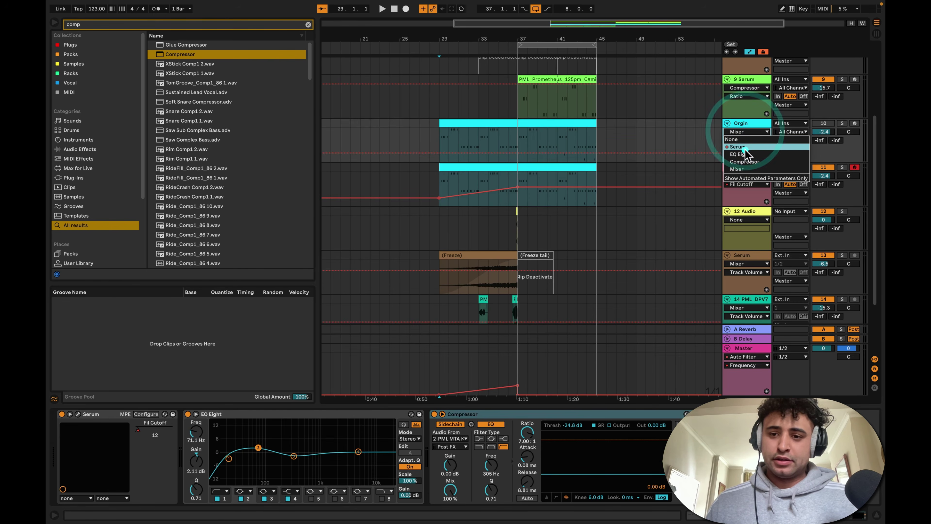
{"action": "left_click", "coordinate": [745, 150]}
{"action": "left_click", "coordinate": [744, 140]}
{"action": "left_click", "coordinate": [740, 137]}
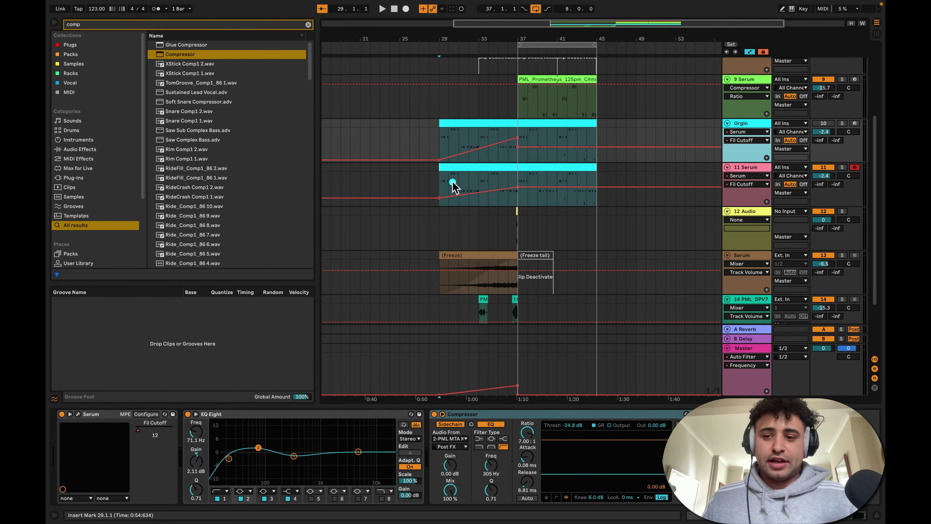
- Lower track 11's volume slightly during playback, redisplay its Fil Cutoff lane, and set EQ Eight band 2 to 0.37 dB at 71.1 Hz
{"action": "key", "text": "space"}
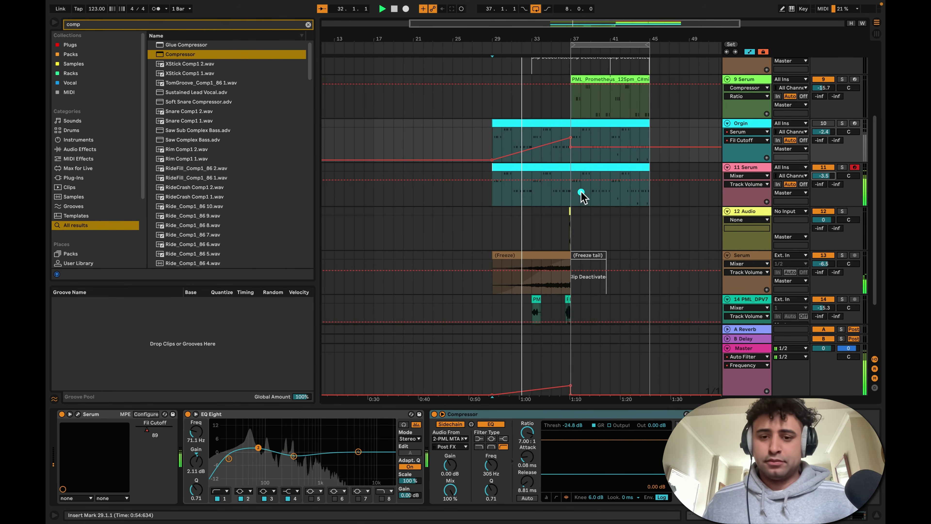
{"action": "left_click", "coordinate": [741, 178]}
{"action": "left_click", "coordinate": [747, 192]}
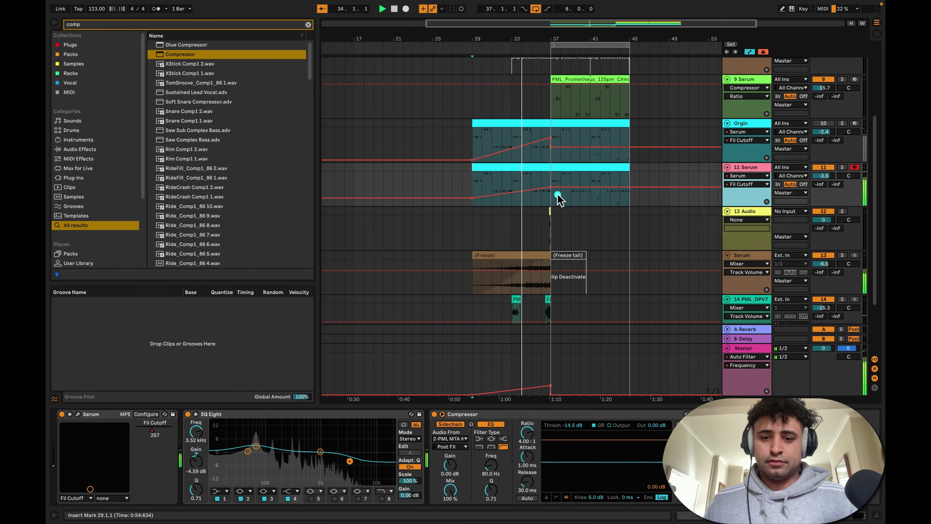
{"action": "left_click_drag", "start_coordinate": [256, 448], "coordinate": [258, 451]}
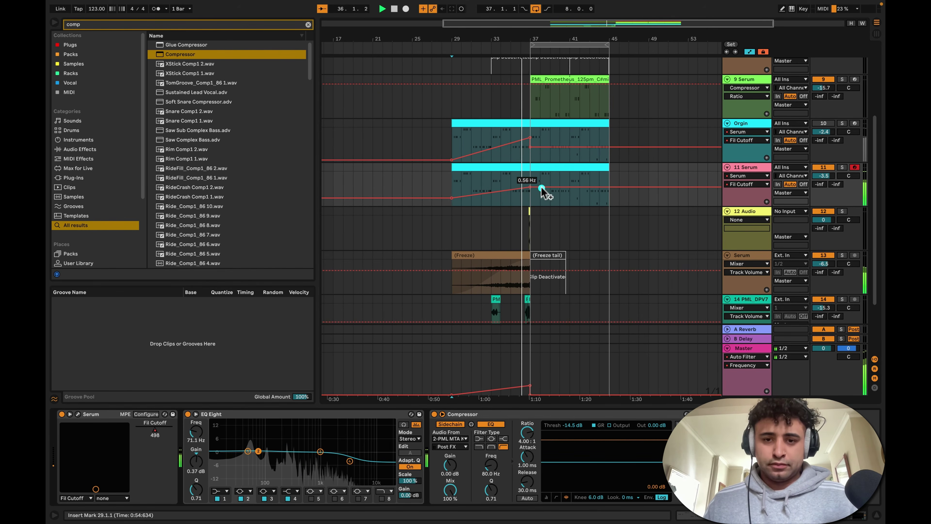
- Raise track 11's Fil Cutoff peak at bar 37 with a drop to a lower hold level, check it in playback and hide the automation
{"action": "mouse_move", "coordinate": [540, 188]}
{"action": "left_mouse_down"}
{"action": "mouse_move", "coordinate": [530, 193]}
{"action": "mouse_move", "coordinate": [530, 183]}
{"action": "left_mouse_up"}
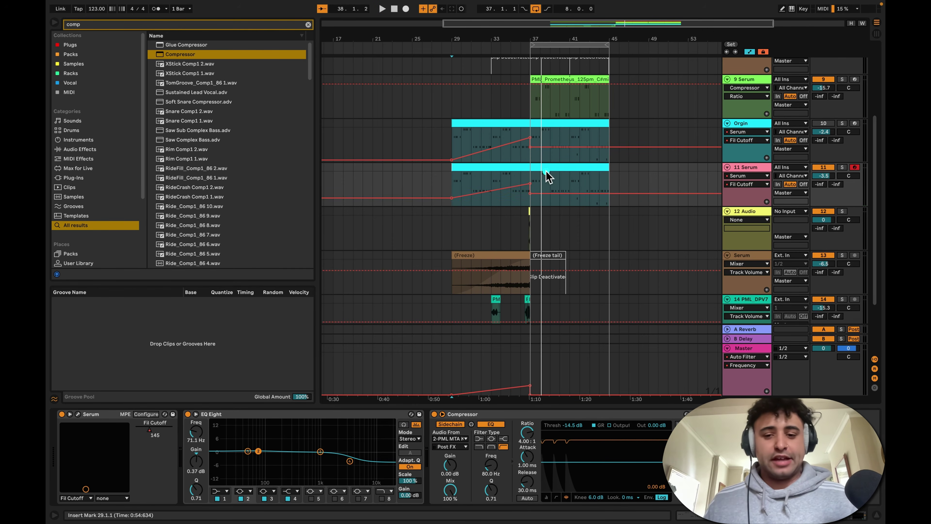
{"action": "left_click_drag", "start_coordinate": [528, 38], "coordinate": [502, 200]}
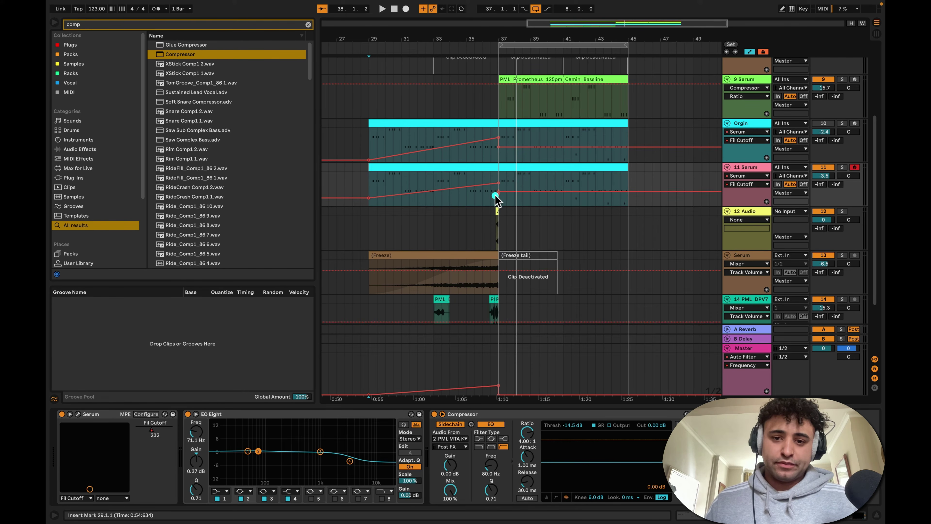
{"action": "key", "text": "space"}
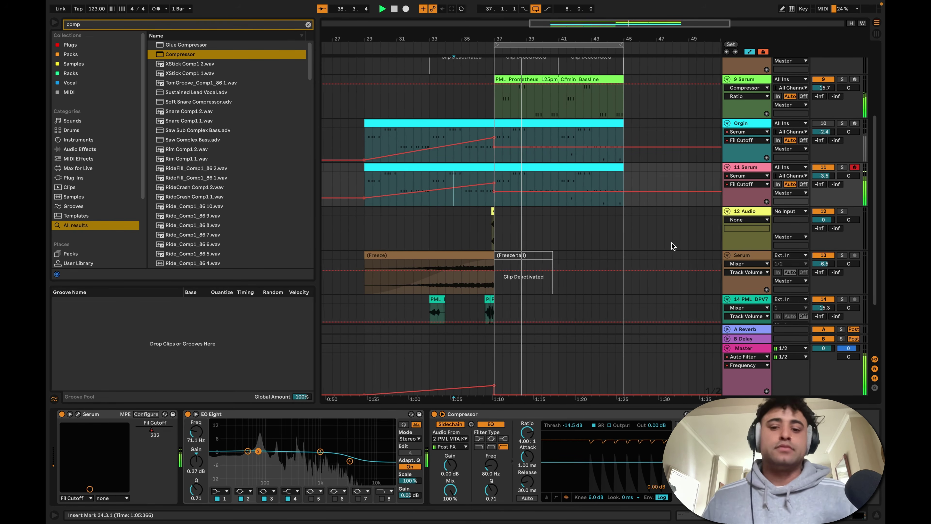
{"action": "key", "text": "a"}
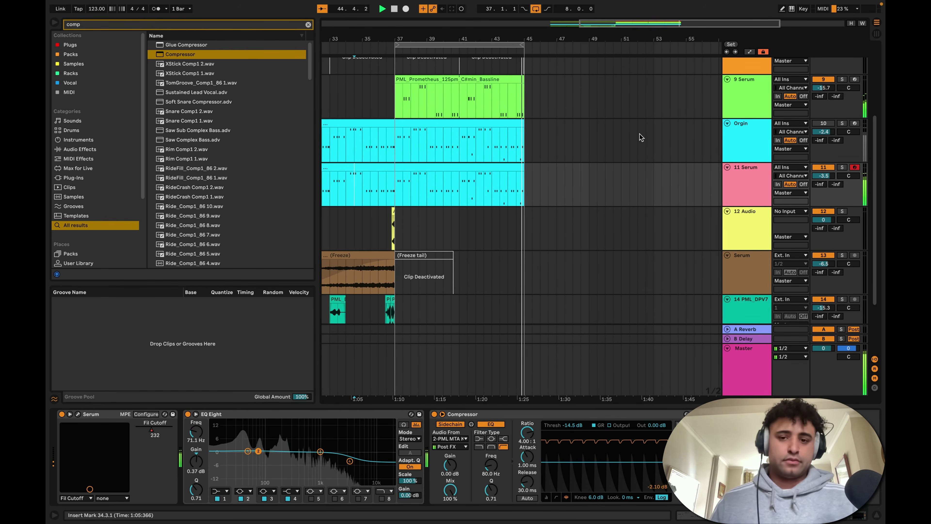
{"action": "key", "text": "space"}
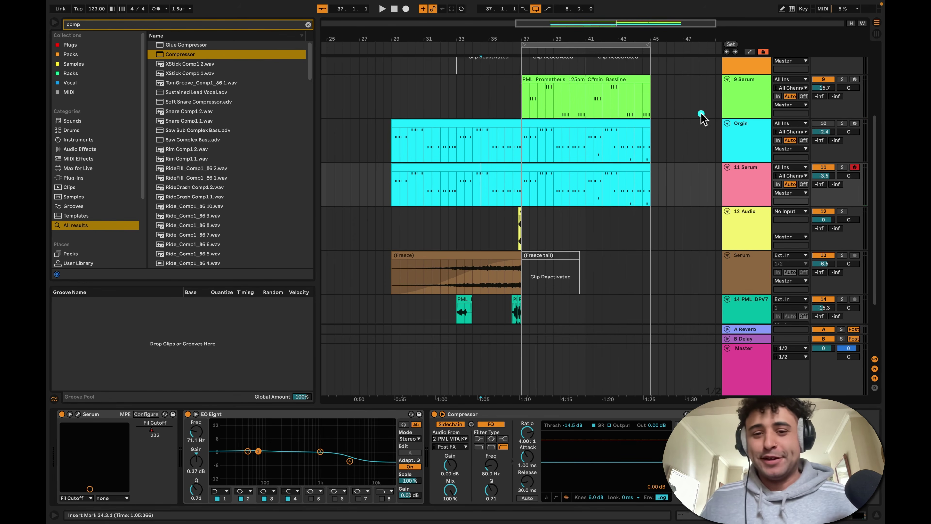
- Solo track 9 Serum and play its bassline clip from 37.3.1 to examine the sound with its EQ and sidechain compression
{"action": "left_click", "coordinate": [729, 107]}
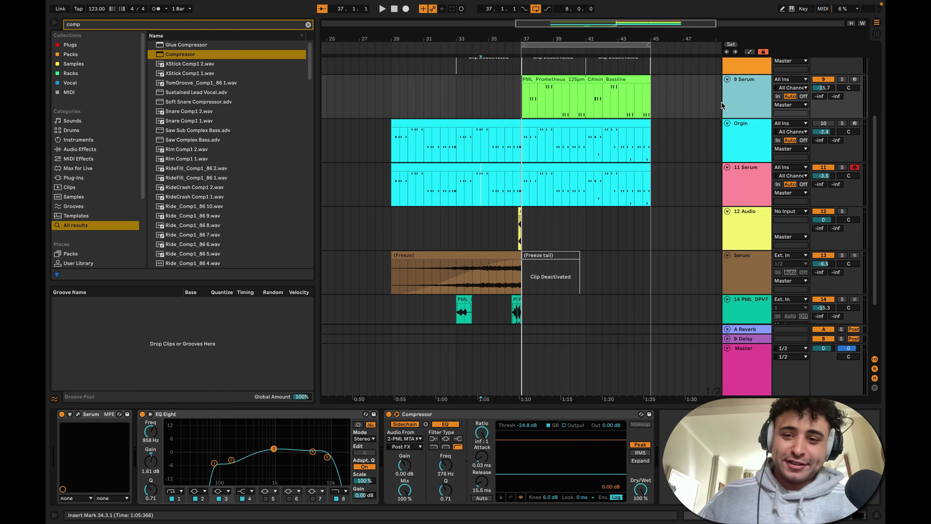
{"action": "left_click_drag", "start_coordinate": [567, 39], "coordinate": [551, 77]}
{"action": "left_click", "coordinate": [548, 79]}
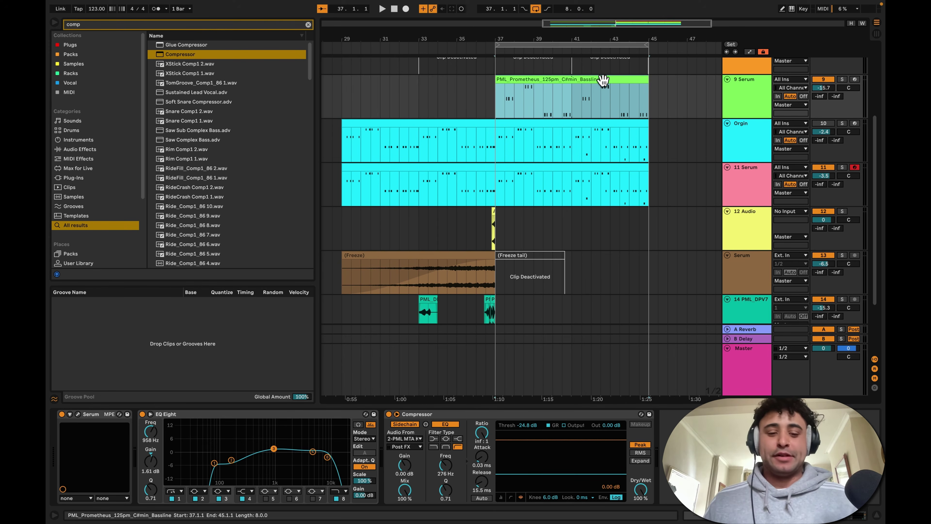
{"action": "left_click", "coordinate": [575, 95]}
{"action": "left_click", "coordinate": [500, 101]}
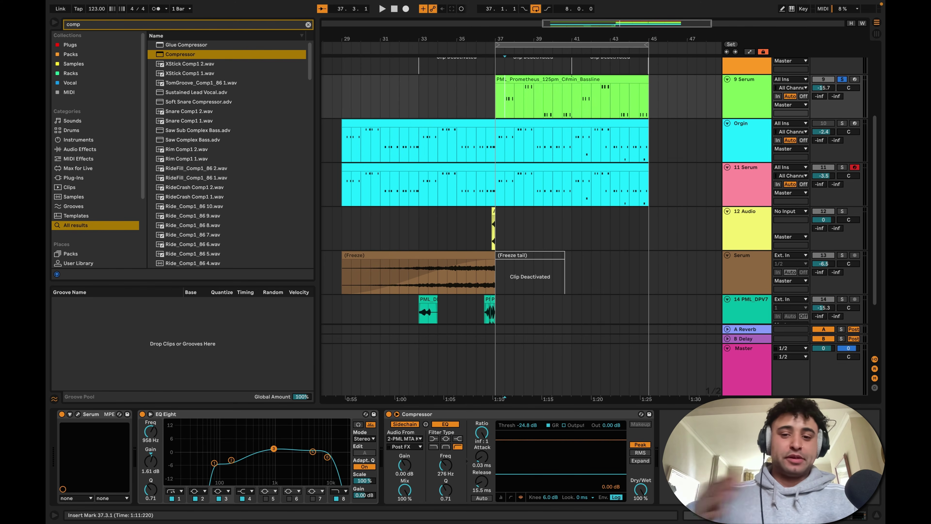
{"action": "key", "text": "space"}
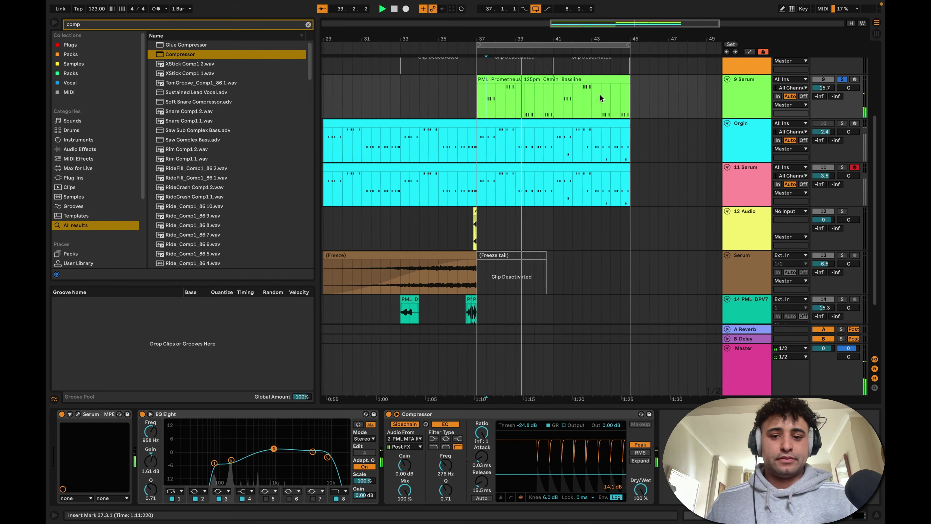
{"action": "key", "text": "space"}
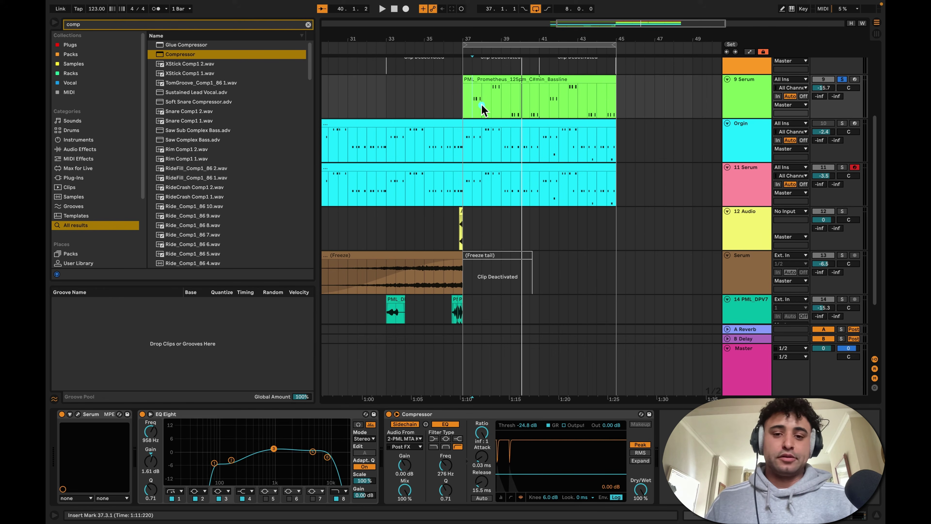
- Take track 9 out of solo and play the arrangement from bar 37 to bar 45 to check both basses together
{"action": "left_click", "coordinate": [467, 109]}
{"action": "key", "text": "space"}
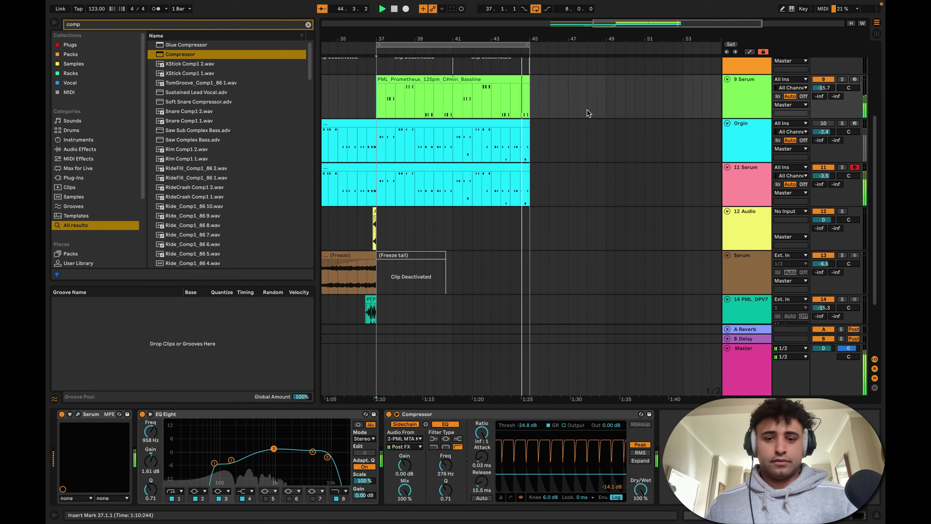
{"action": "key", "text": "space"}
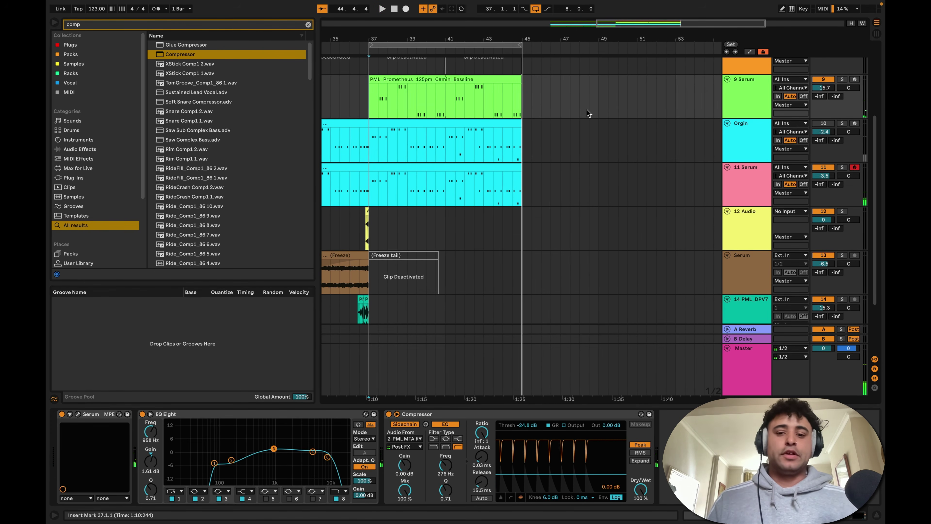